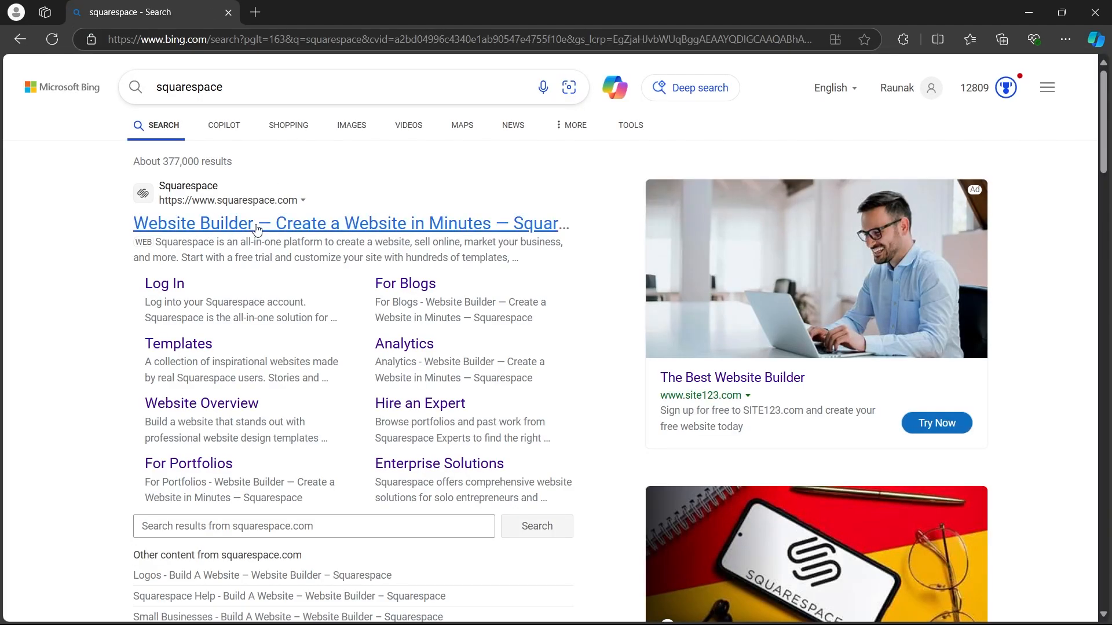
- Open the Squarespace website from the search results, close the search page, and start creating a new site
click(262, 226)
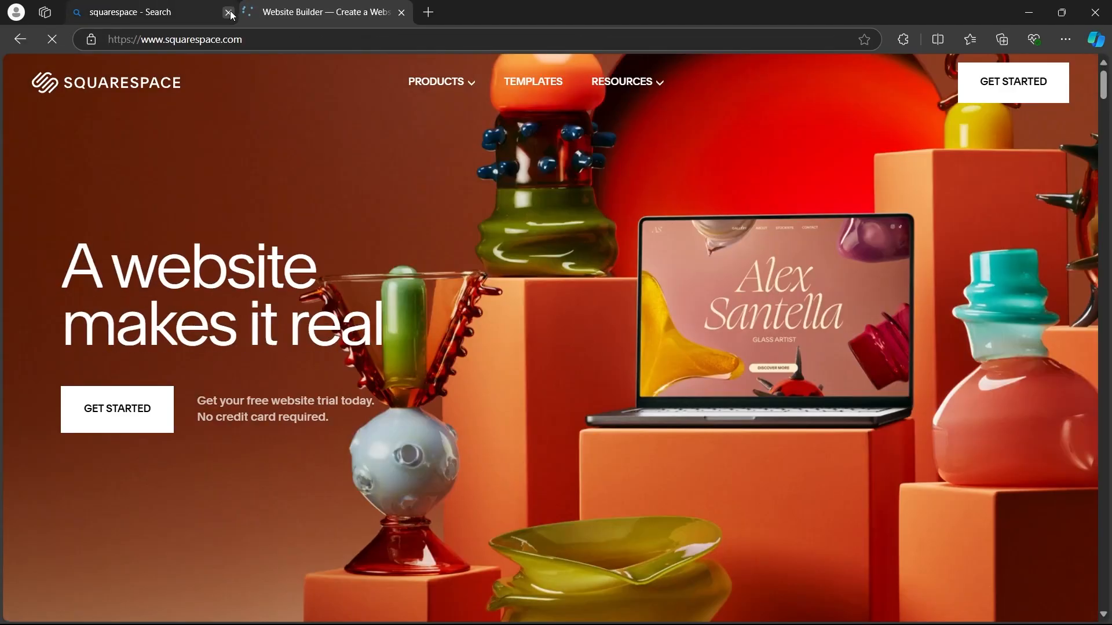
click(228, 12)
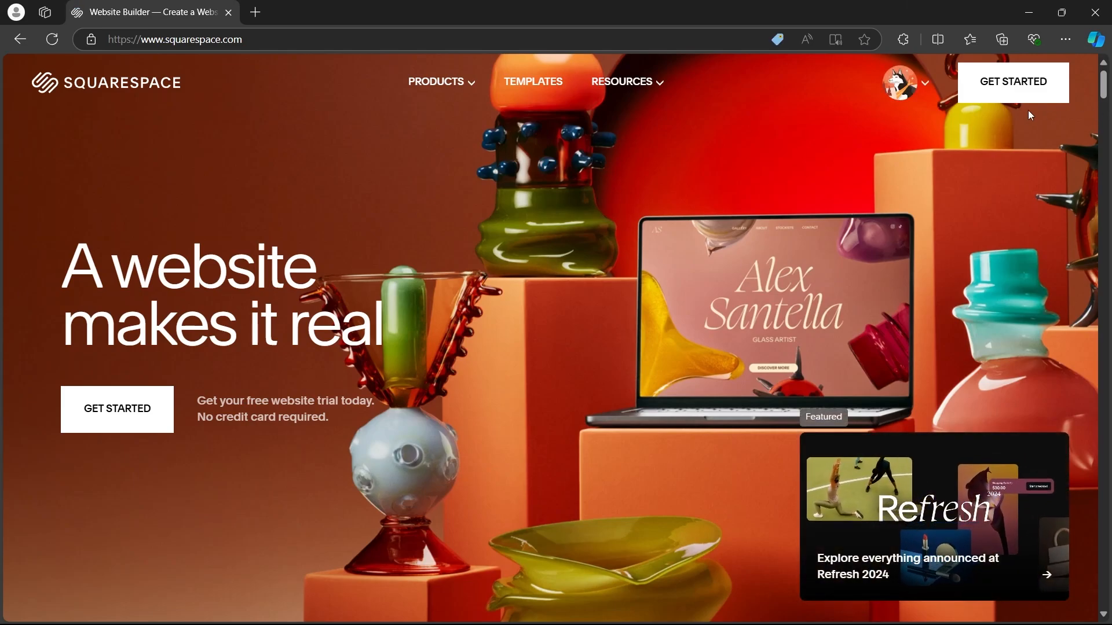
click(154, 412)
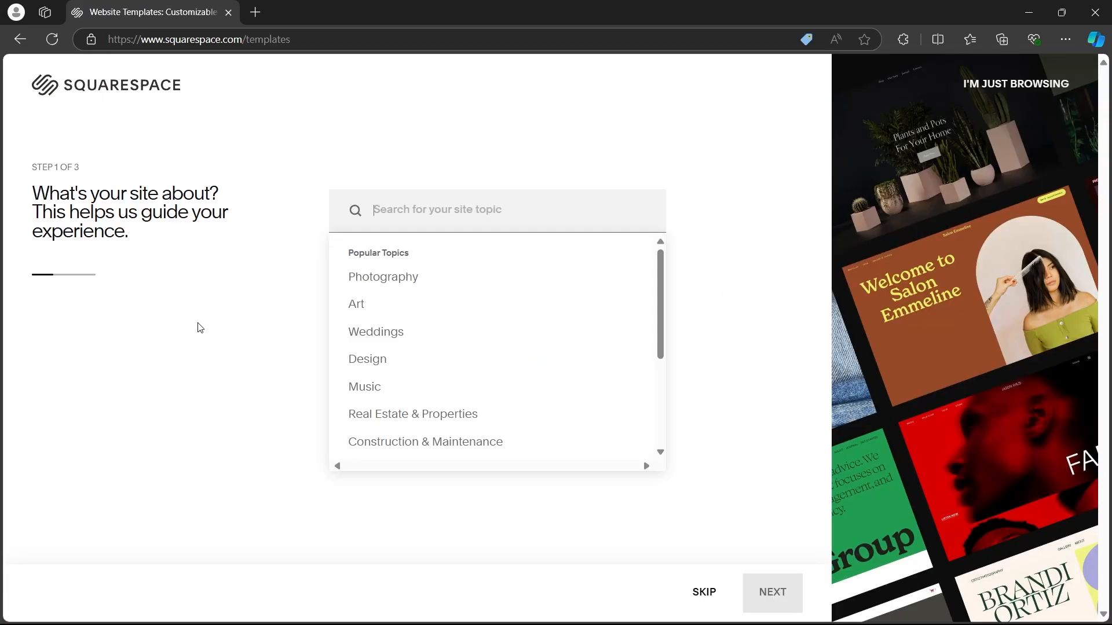
- Choose Photography as the site topic and continue to the website goals
drag(13, 177, 204, 196)
click(417, 214)
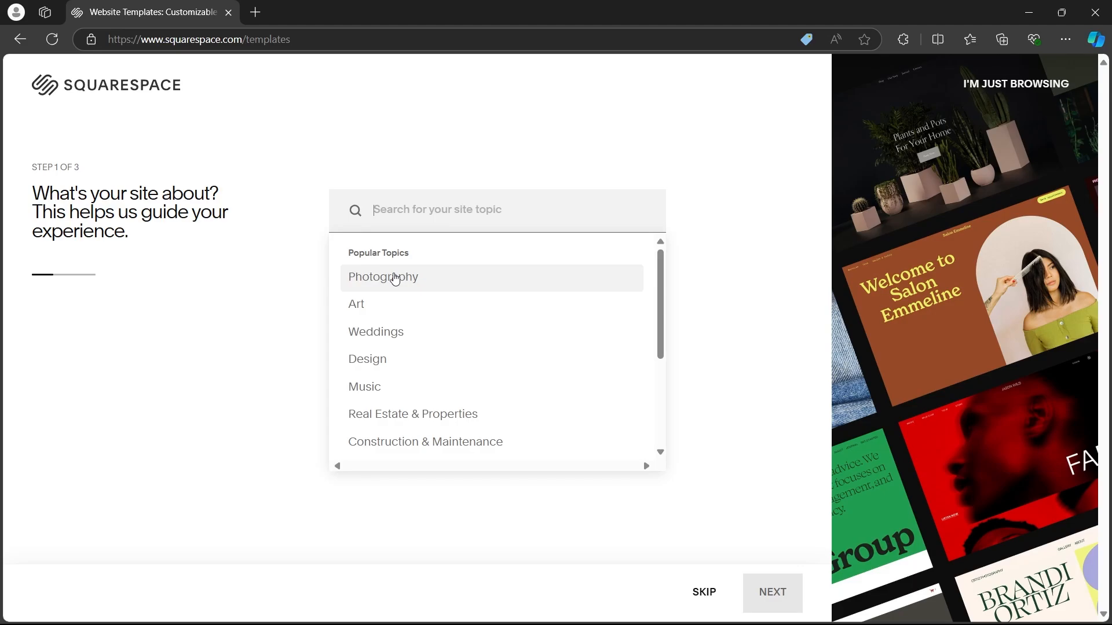
click(391, 278)
click(779, 593)
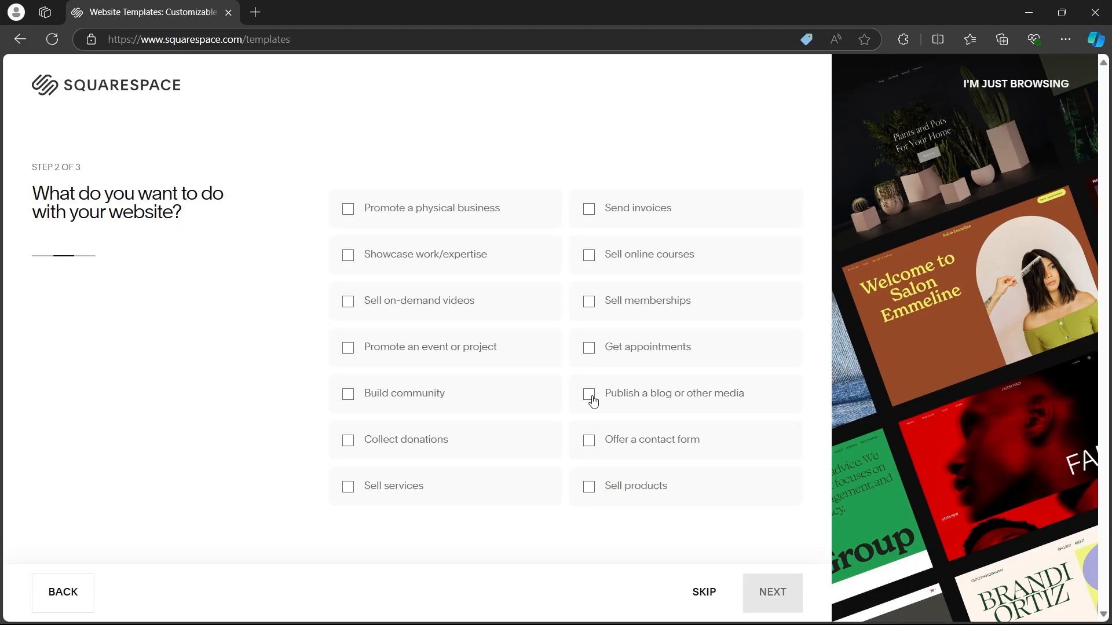
- Select Showcase work/expertise as the website's purpose and continue
drag(30, 200, 182, 215)
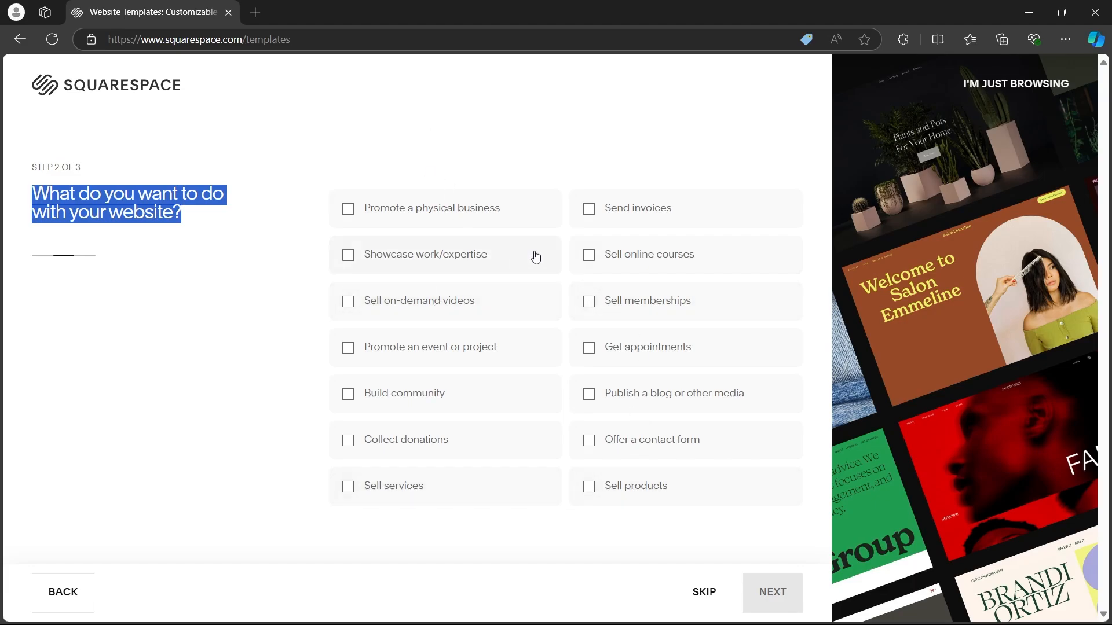
click(463, 255)
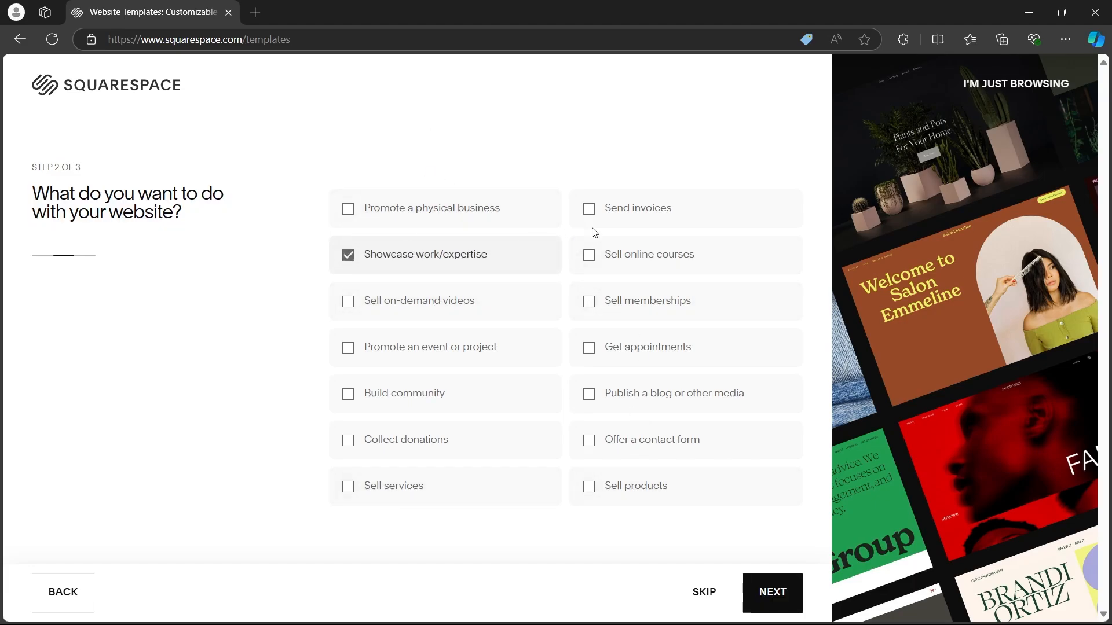
click(782, 594)
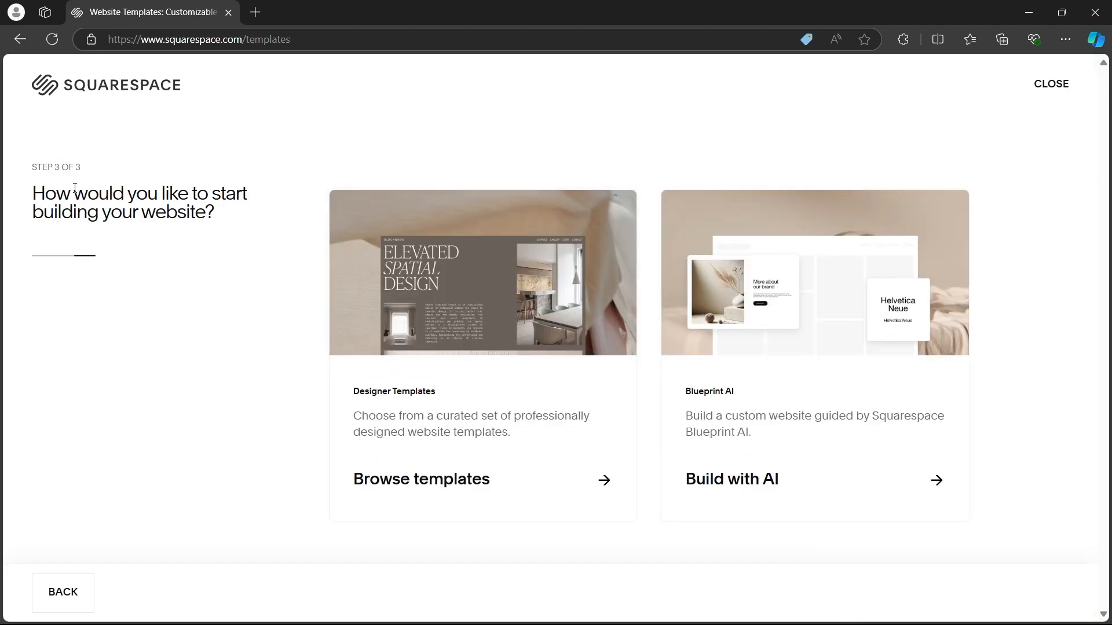
- Choose to start building the website from the designer templates
drag(21, 196, 256, 211)
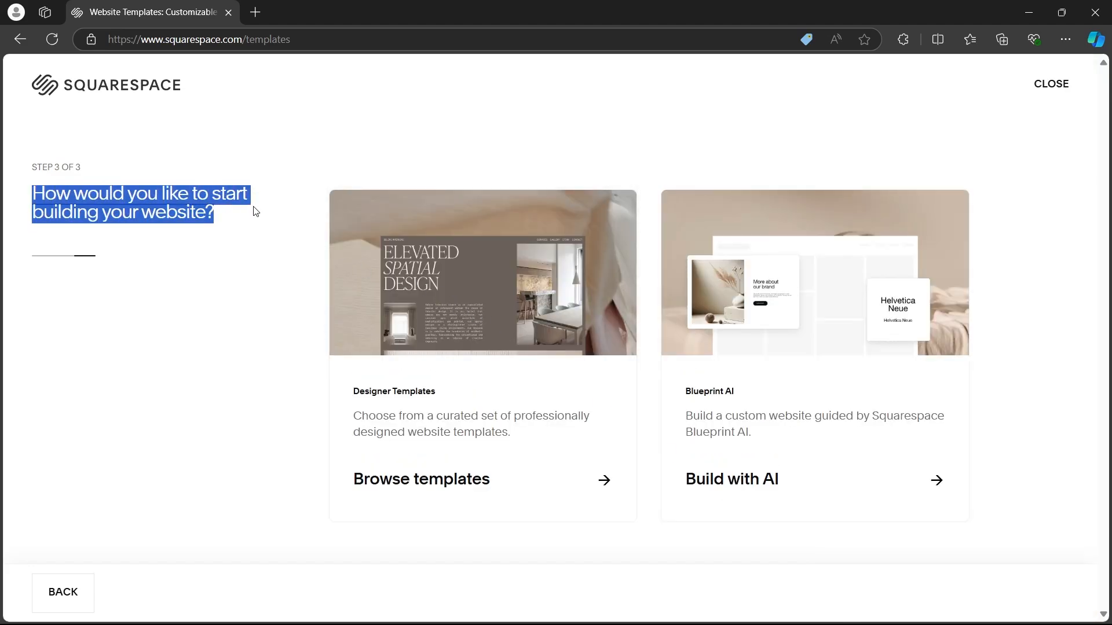
click(232, 296)
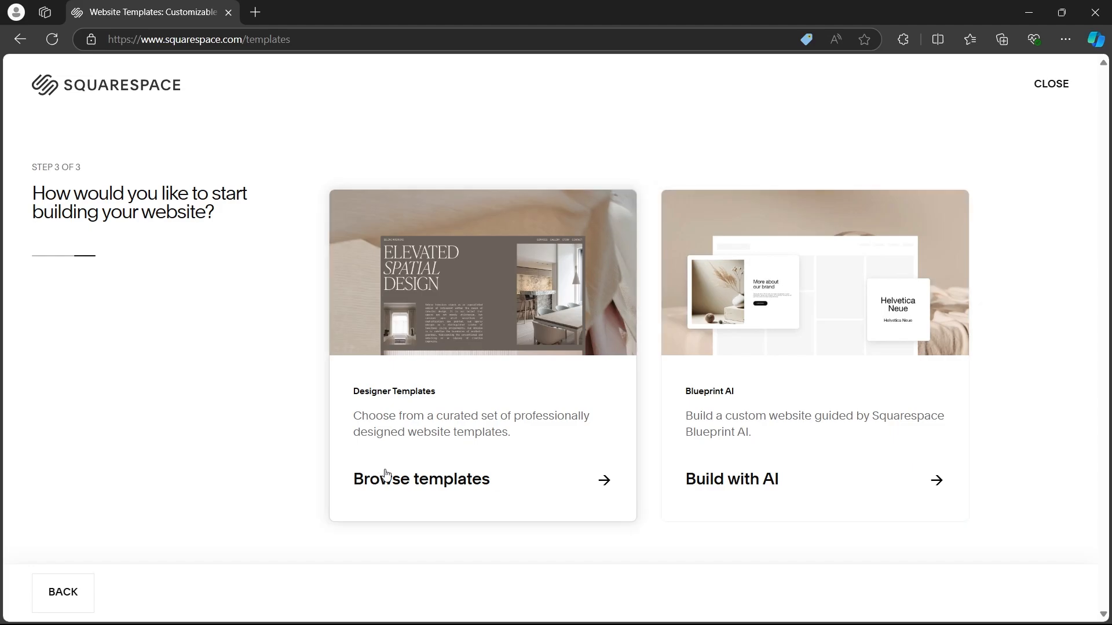
click(449, 485)
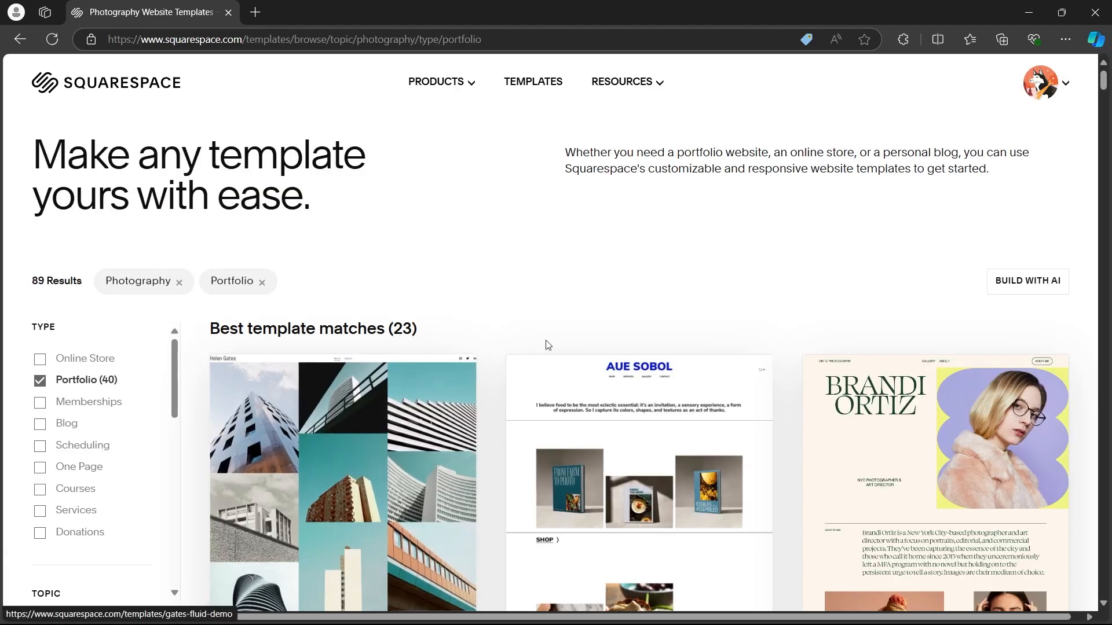
- Browse the photography templates and open the Palmera template's preview
scroll(546, 345, down, 6)
scroll(632, 299, down, 10)
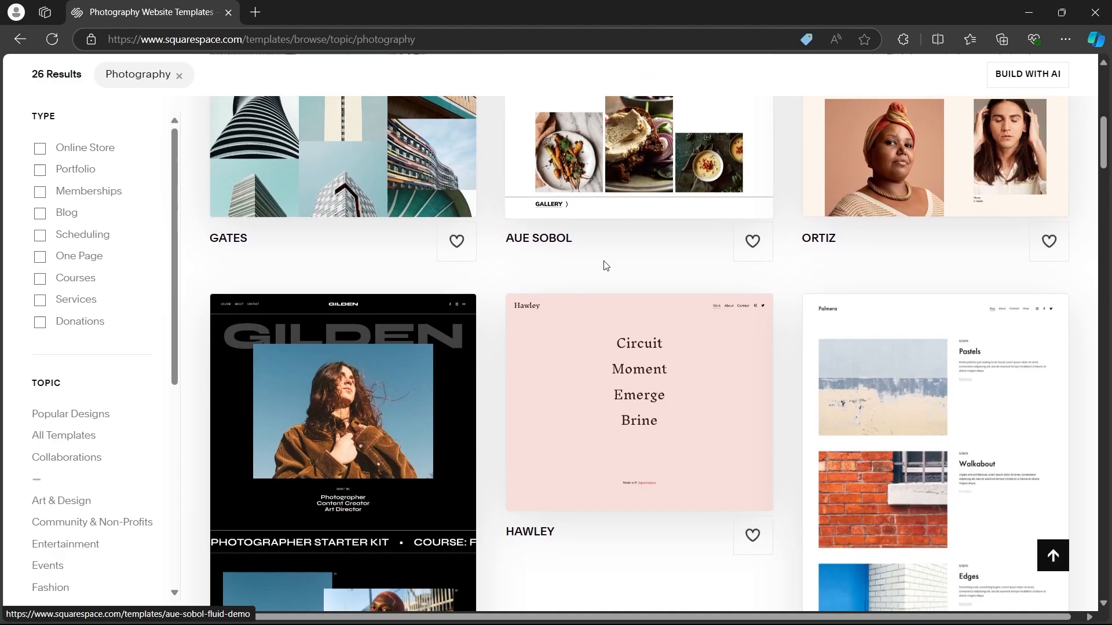
scroll(664, 315, up, 5)
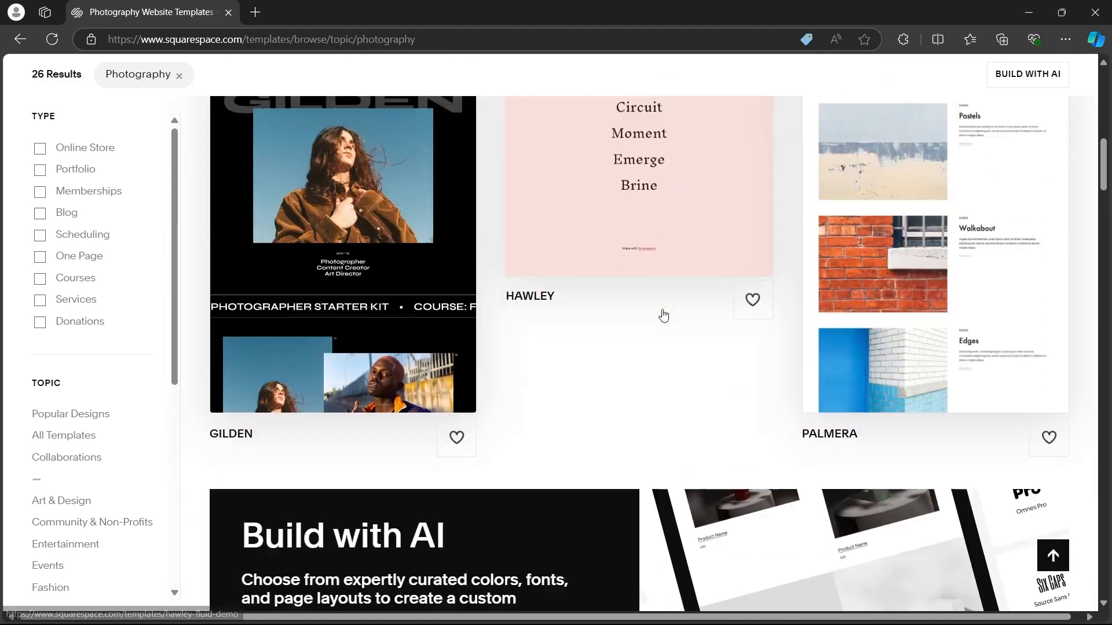
scroll(664, 315, down, 12)
scroll(913, 257, up, 10)
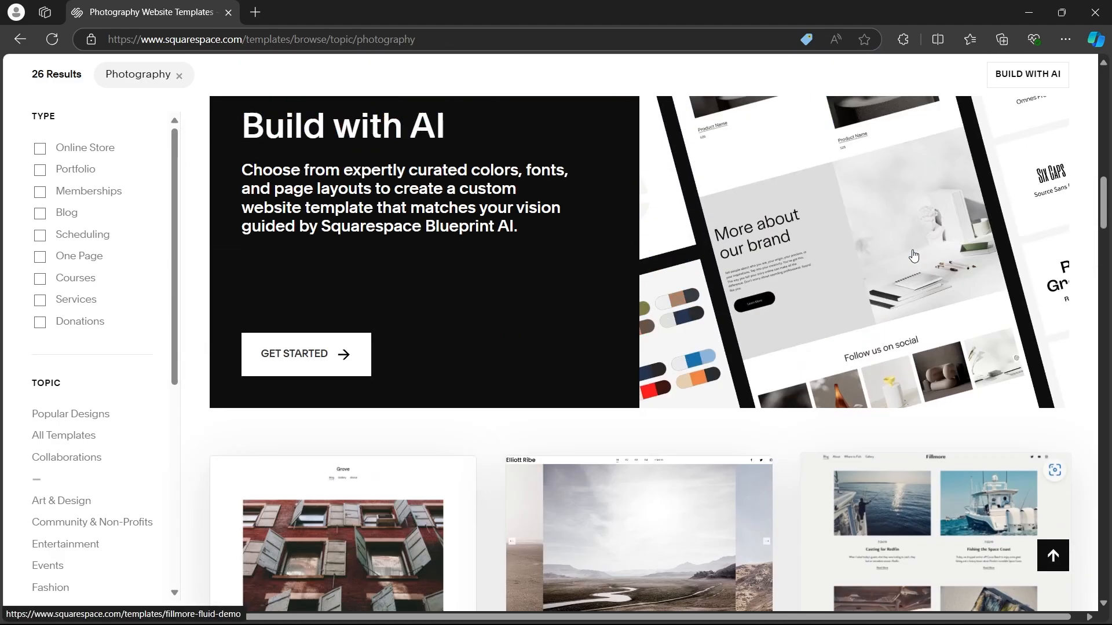
click(946, 350)
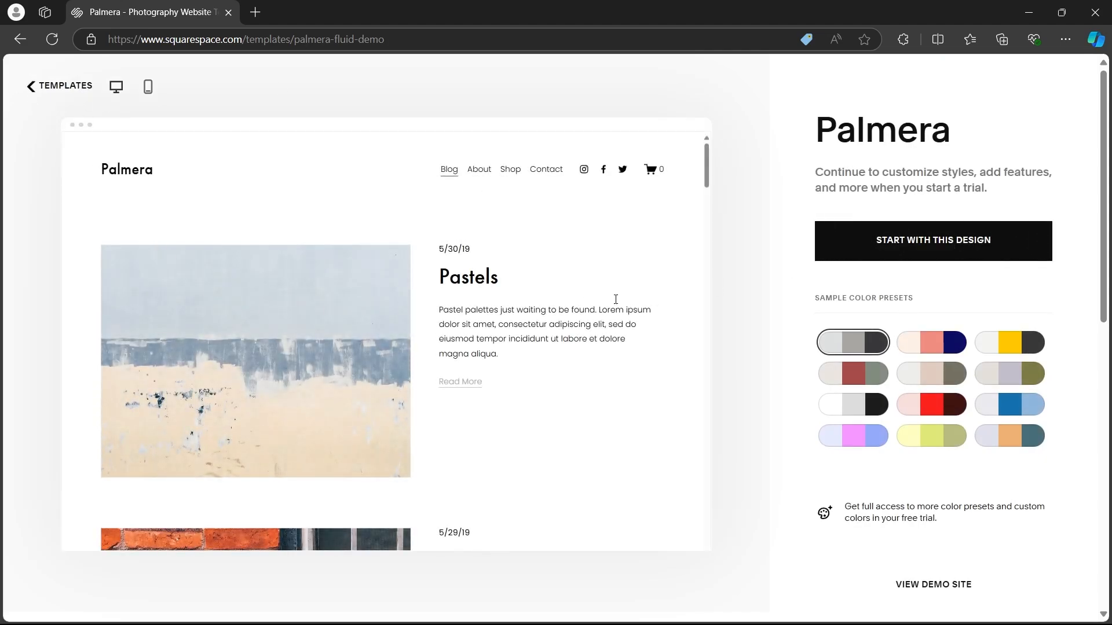
- Try several sample color presets on Palmera, settle on the beige, lavender and olive one, and start a site with this design
drag(814, 299, 917, 302)
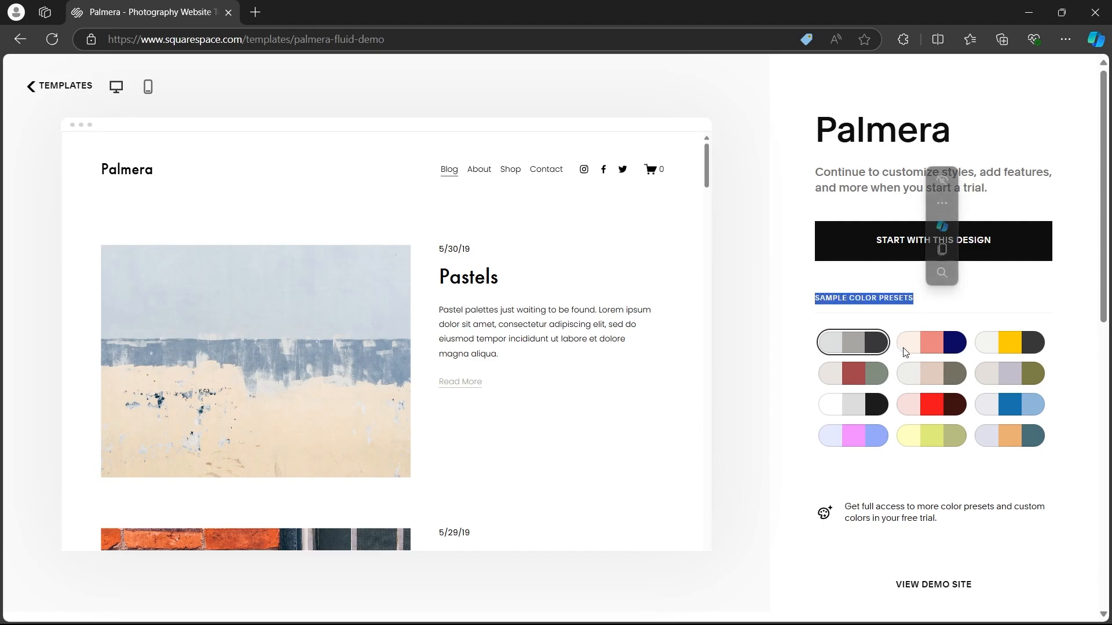
click(857, 373)
click(862, 409)
click(859, 441)
scroll(685, 398, down, 3)
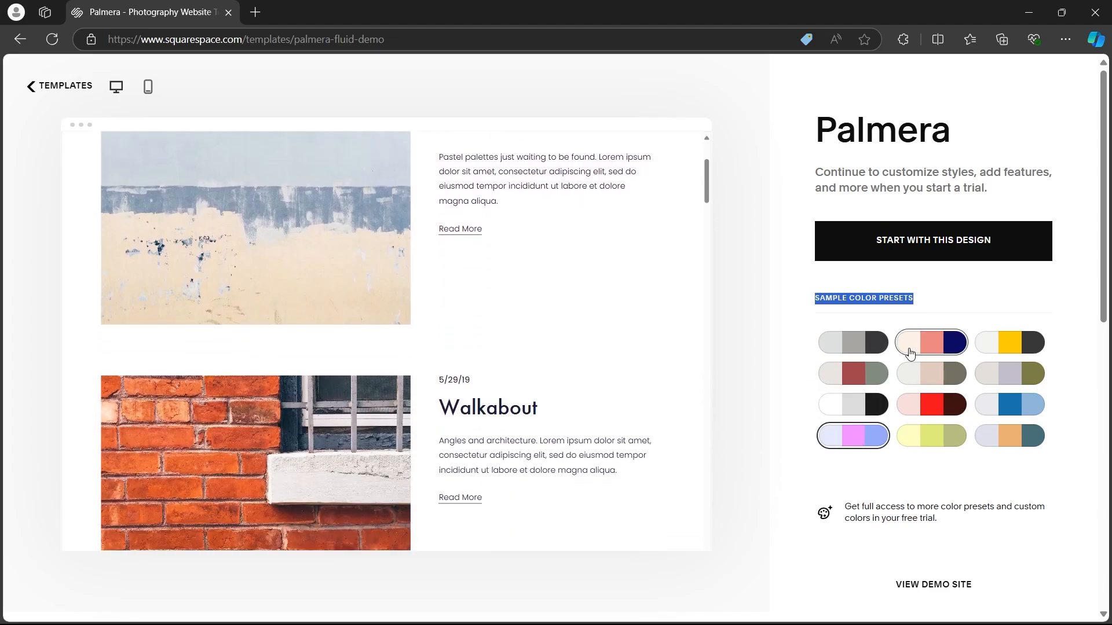
click(944, 437)
click(1009, 376)
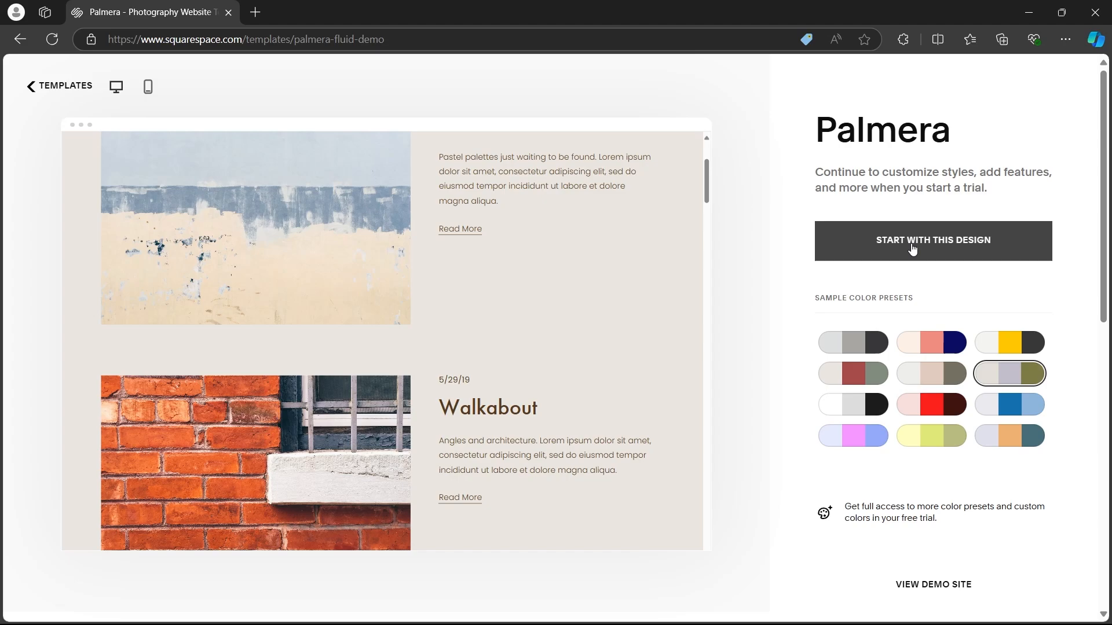
click(912, 249)
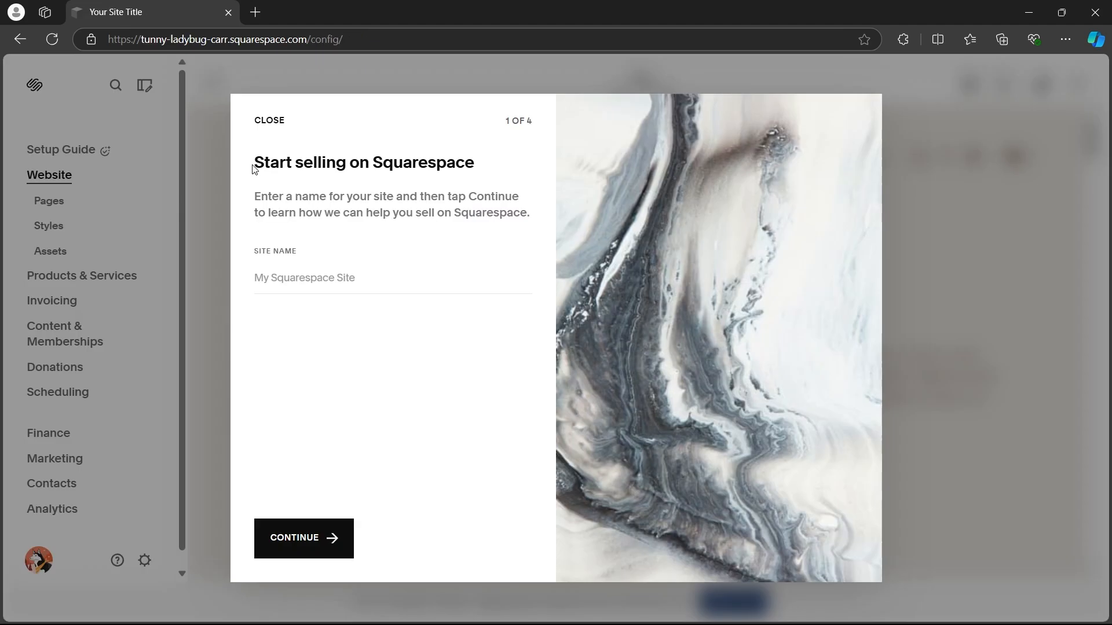
- Name the site Weavemedia and complete the four-part selling introduction
click(298, 273)
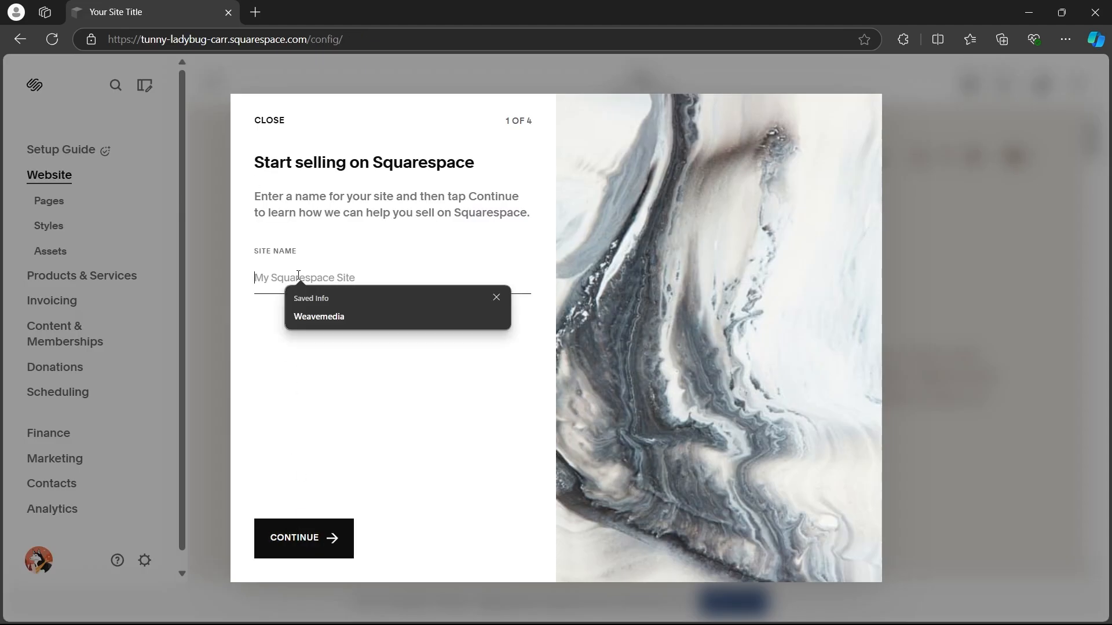
click(306, 316)
click(328, 535)
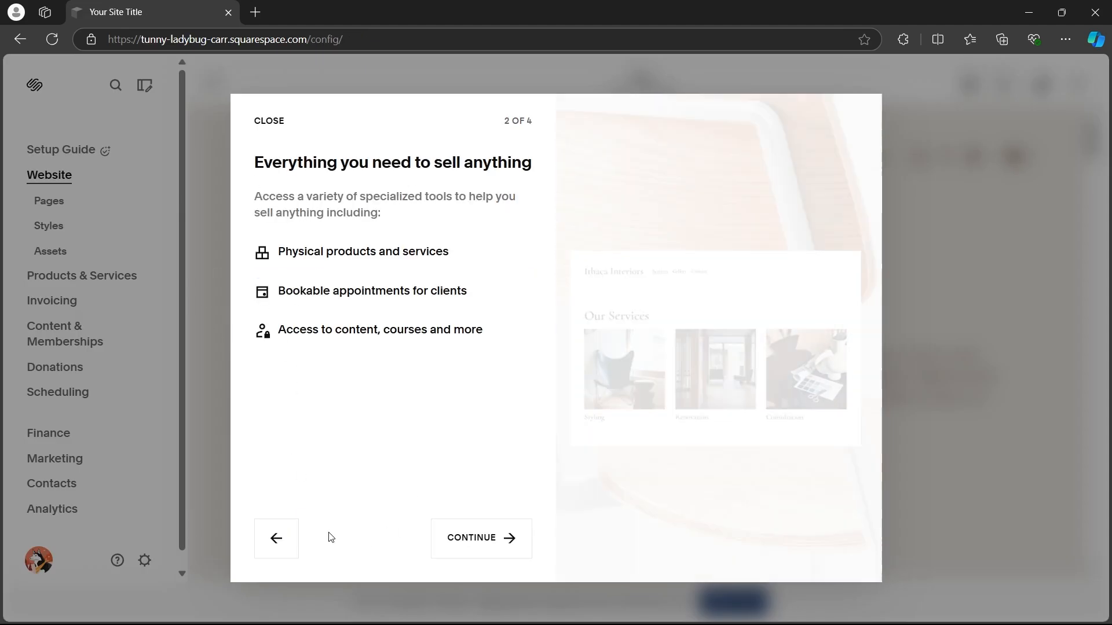
click(476, 538)
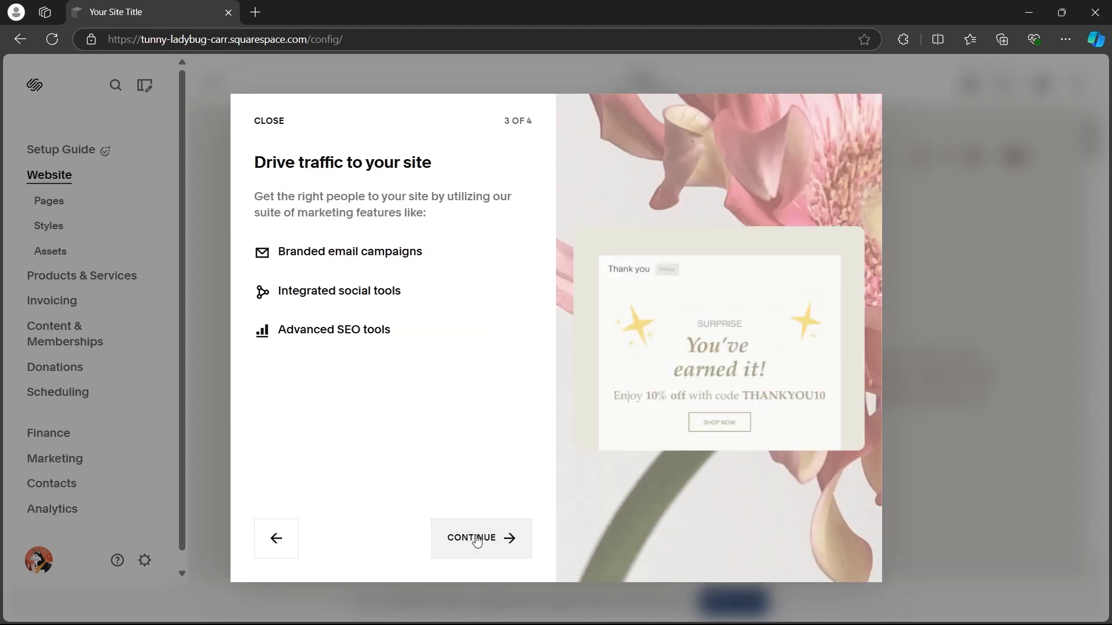
click(476, 539)
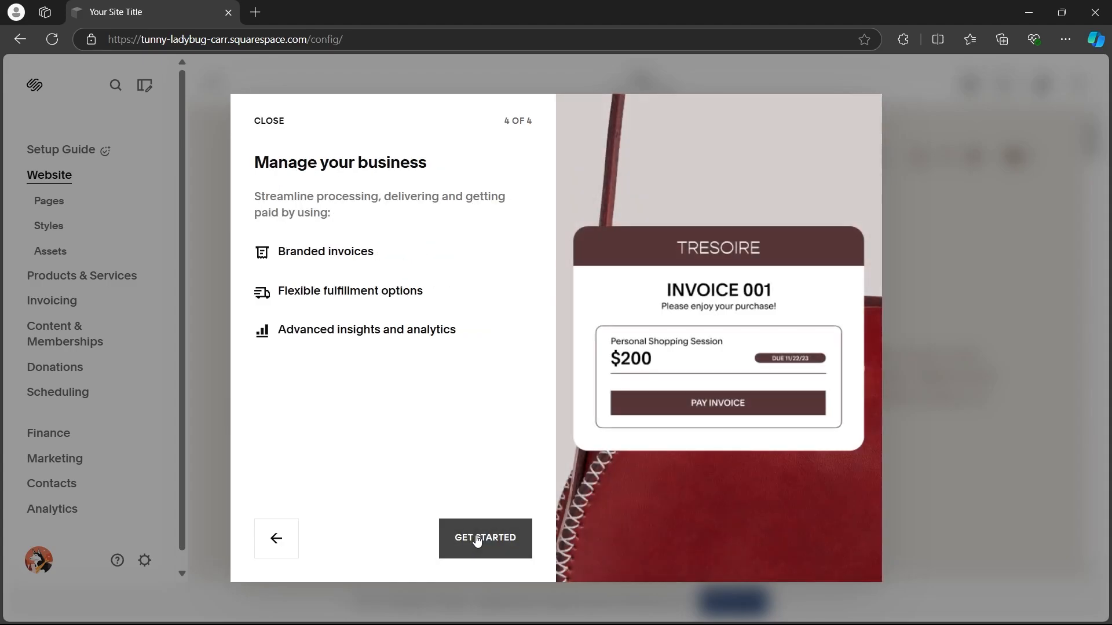
click(477, 539)
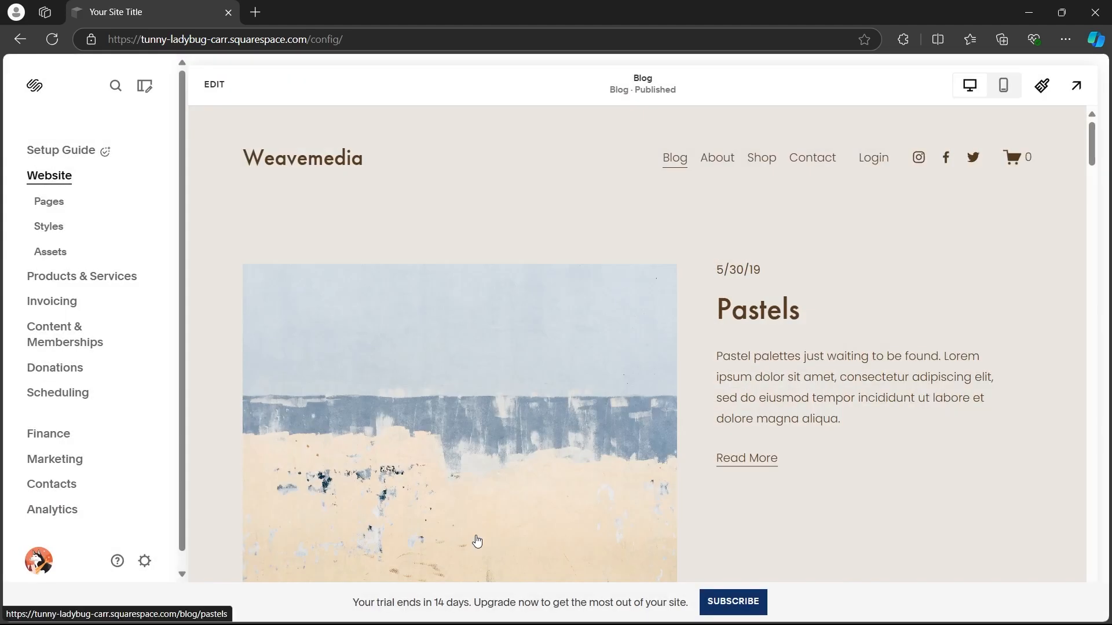
- Put the Blog page into editing mode and look through its content
click(354, 202)
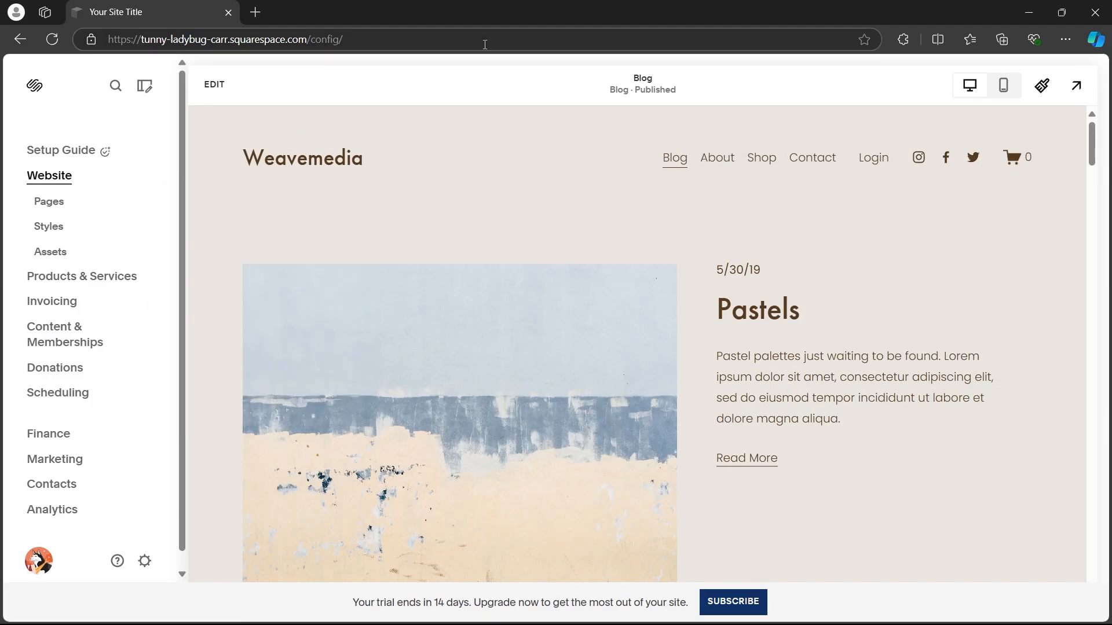
click(217, 88)
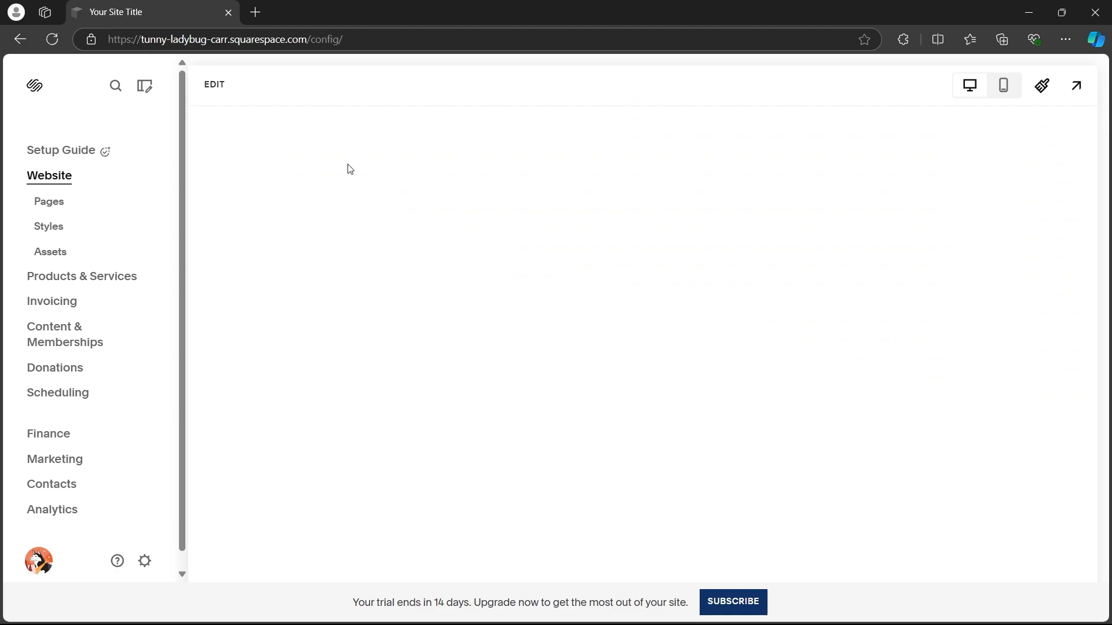
scroll(640, 303, down, 6)
scroll(585, 307, up, 8)
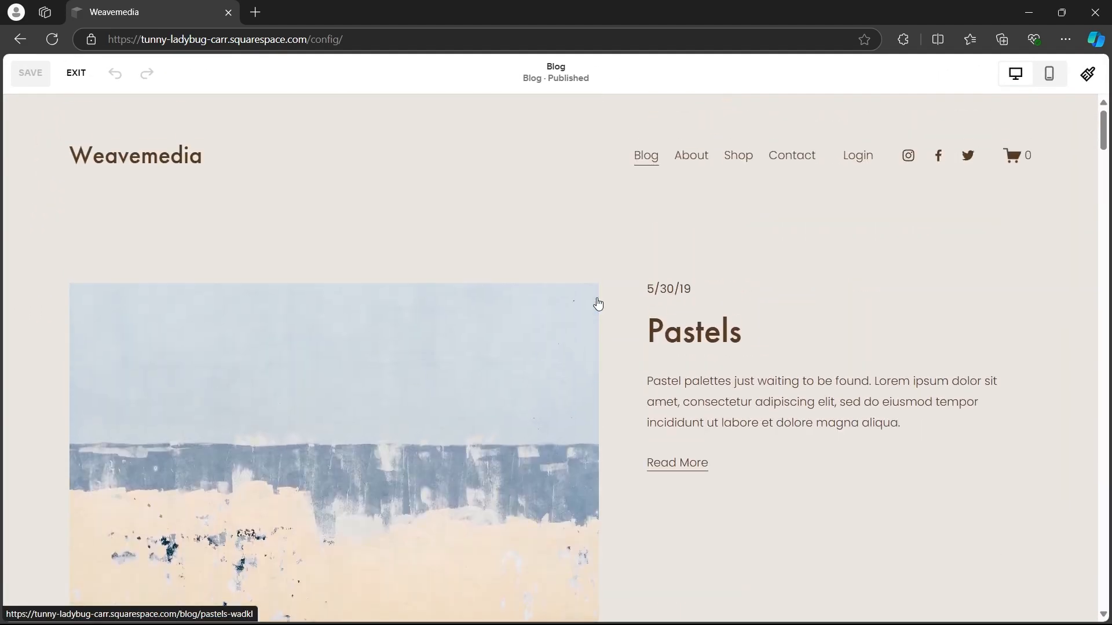
scroll(951, 243, down, 7)
scroll(329, 213, up, 7)
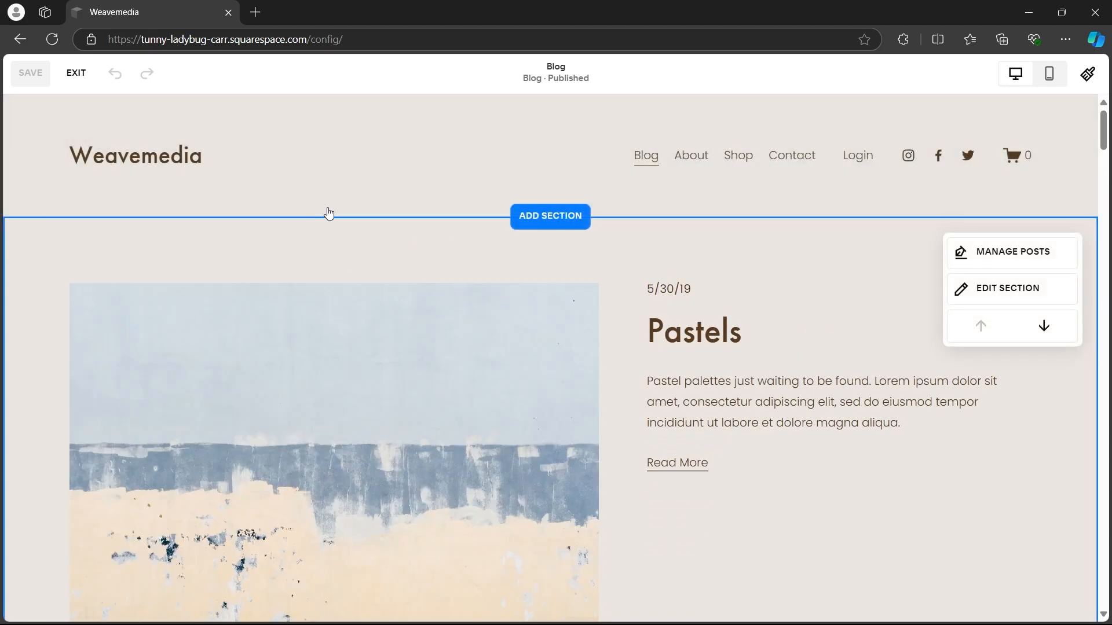
- Edit the site header and open its site title and logo settings, leaving the title as Weavemedia
click(566, 161)
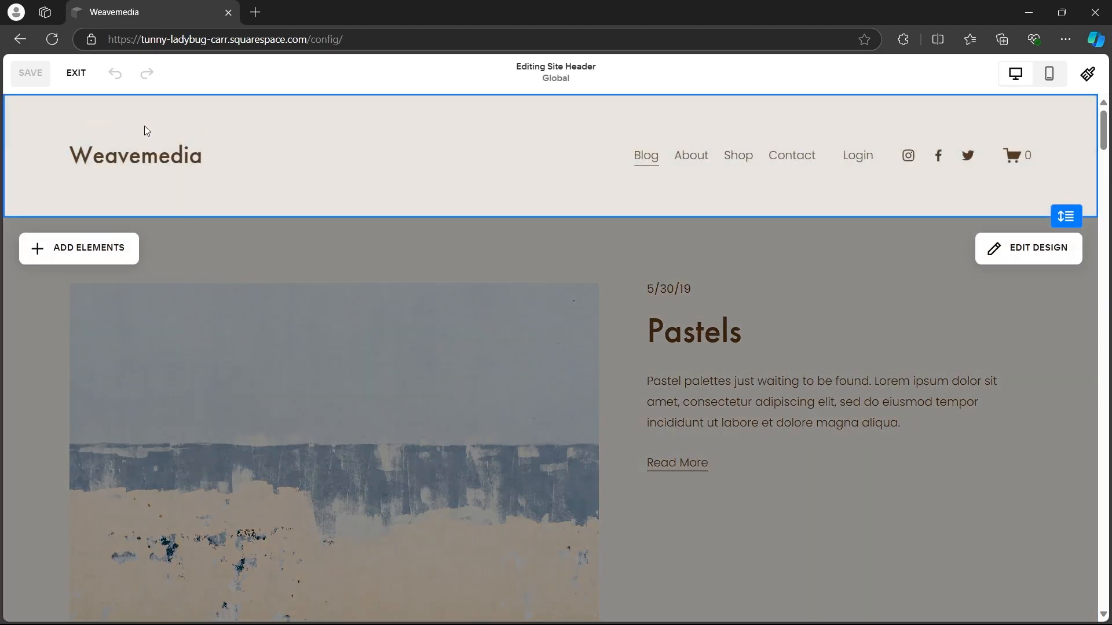
click(134, 160)
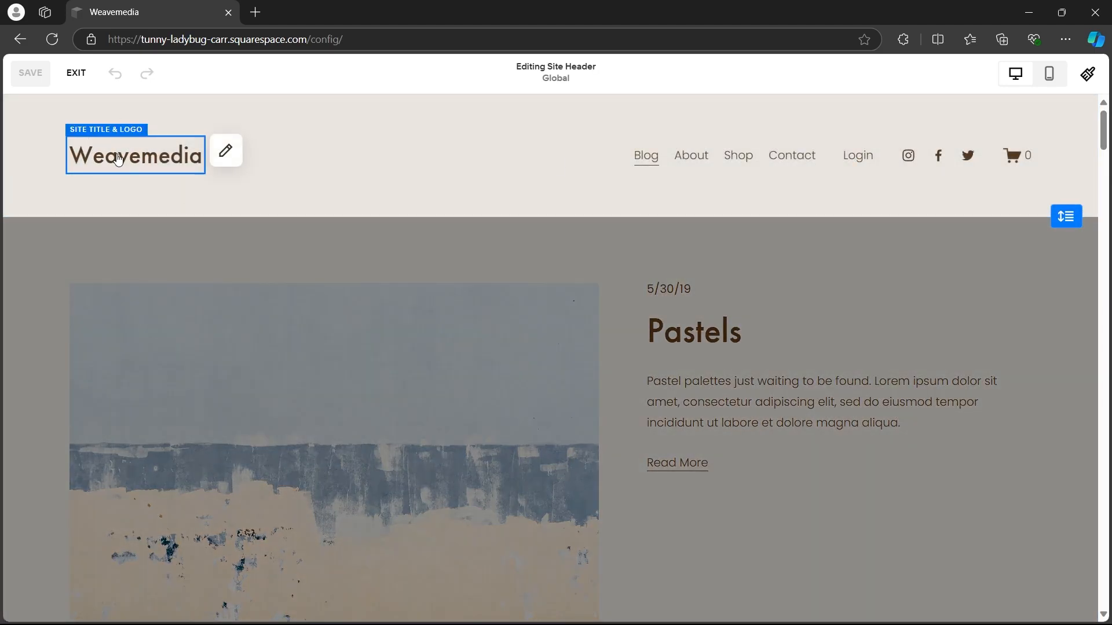
click(225, 151)
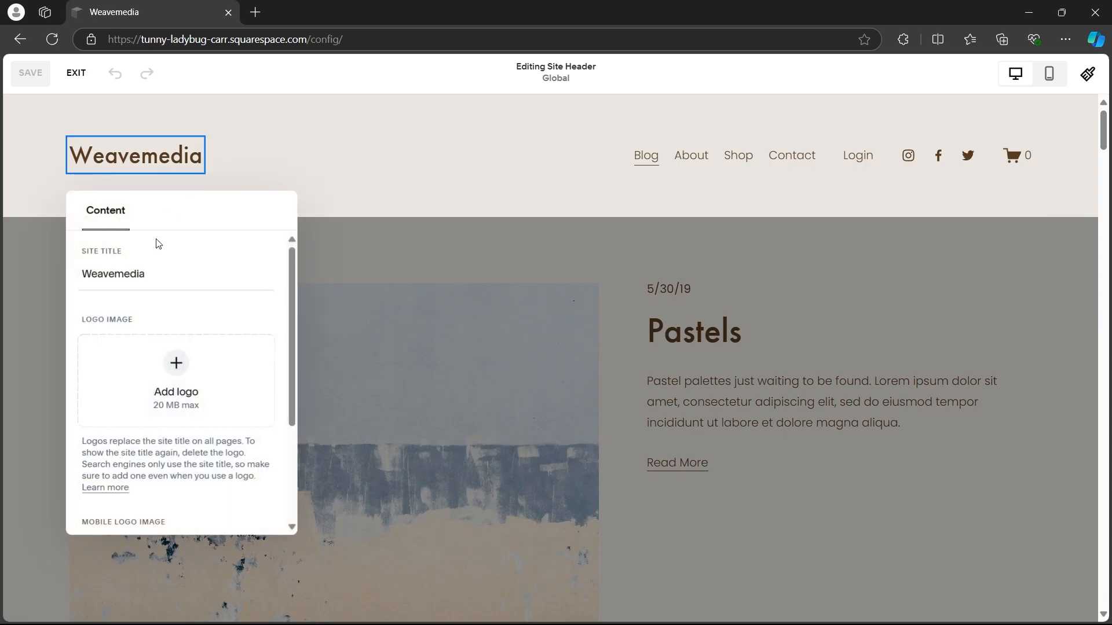
click(161, 276)
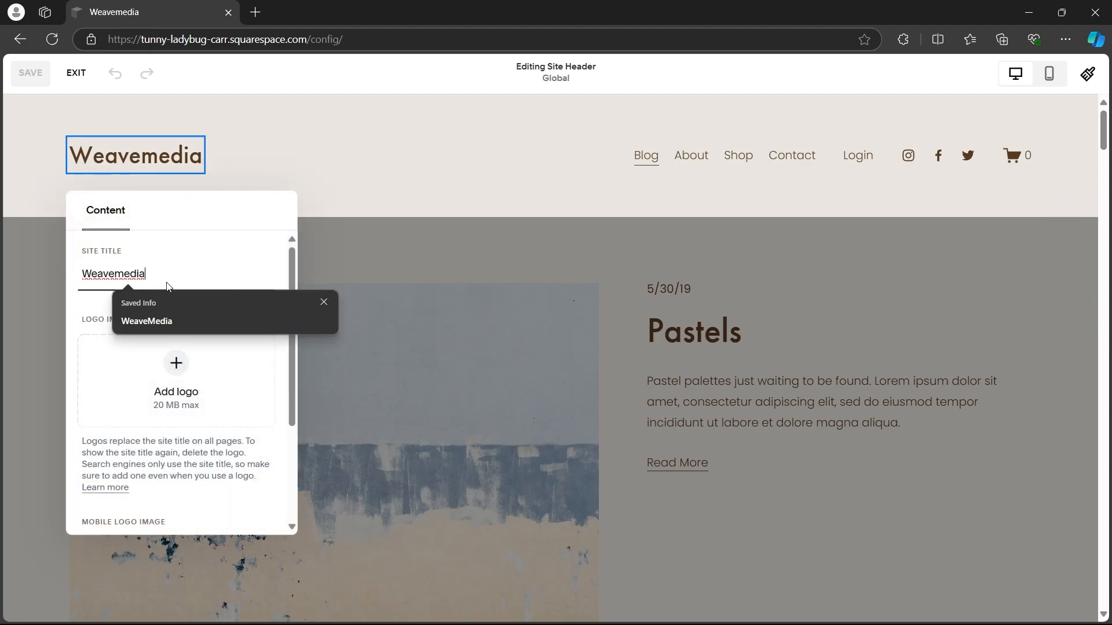
click(325, 303)
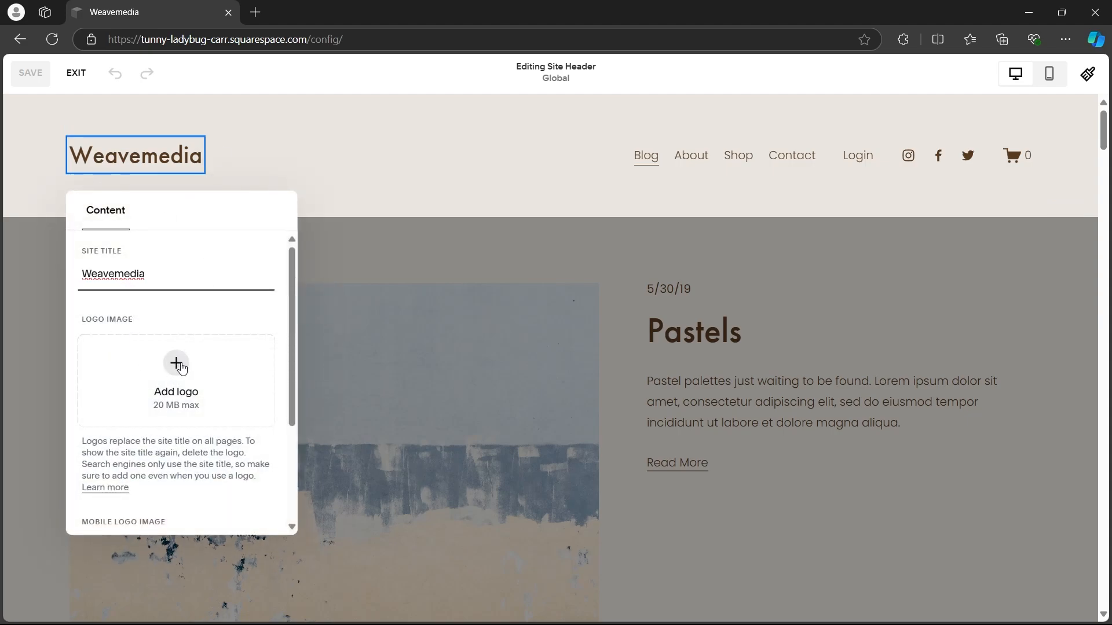
- Upload a_logo_with_text_ai.jpeg from the Downloads folder as the header's logo image and increase its height
click(175, 364)
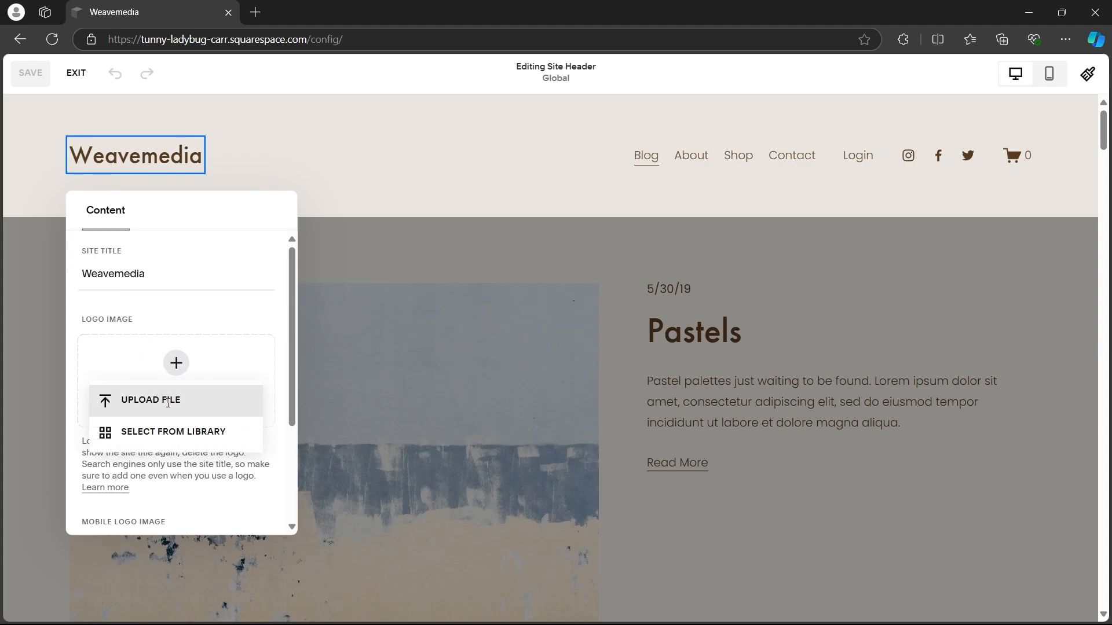
click(151, 437)
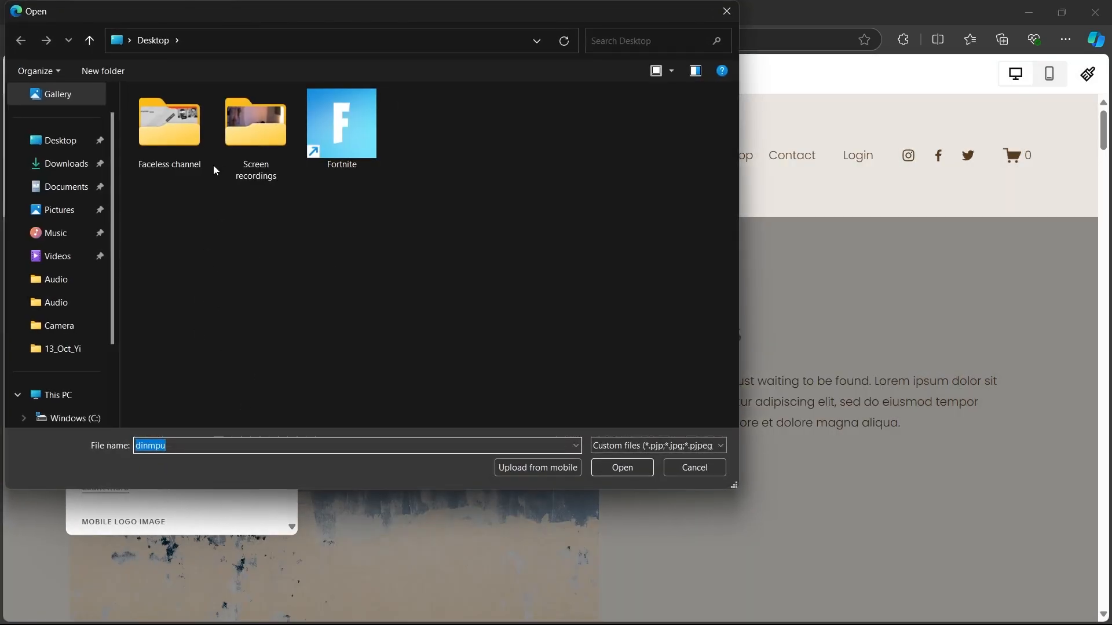
click(66, 164)
scroll(402, 228, down, 2)
scroll(370, 241, up, 2)
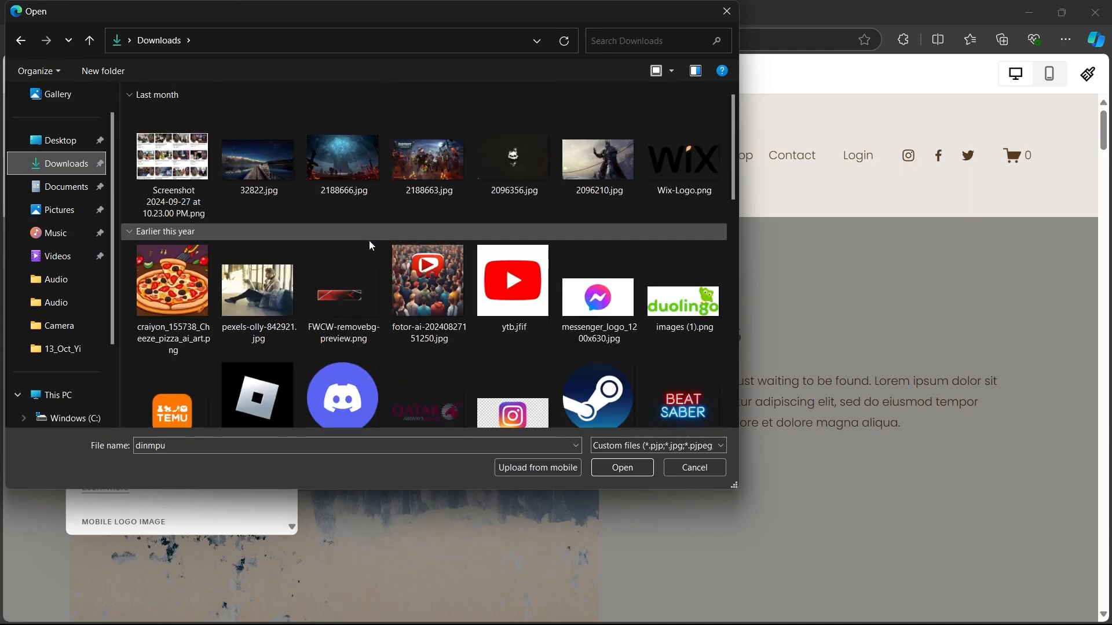
scroll(655, 202, down, 8)
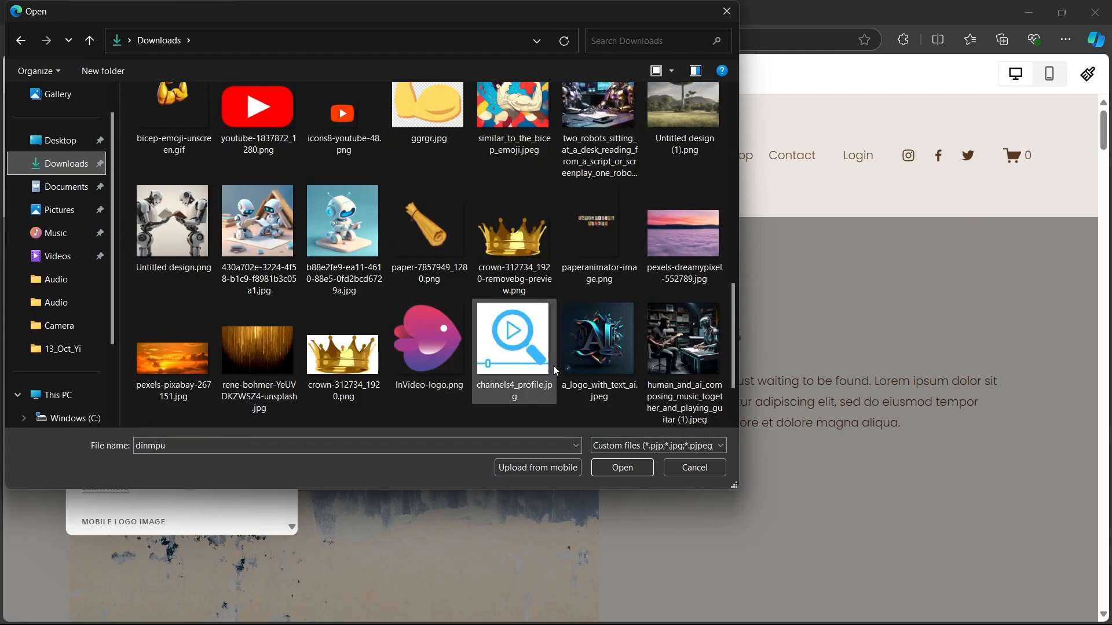
double_click(610, 328)
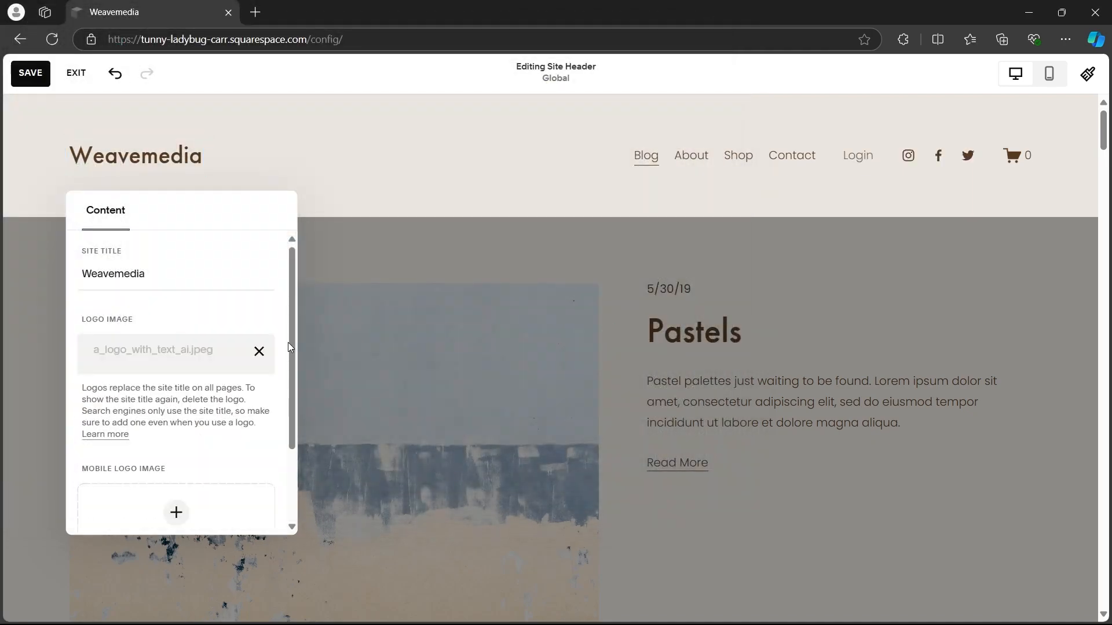
scroll(110, 406, down, 2)
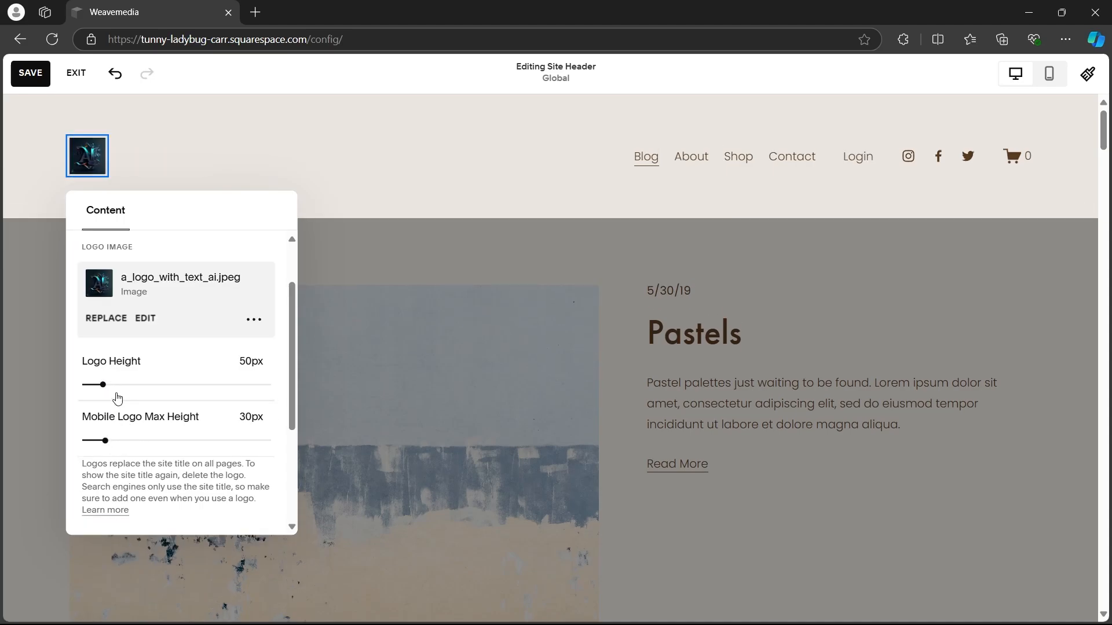
click(162, 161)
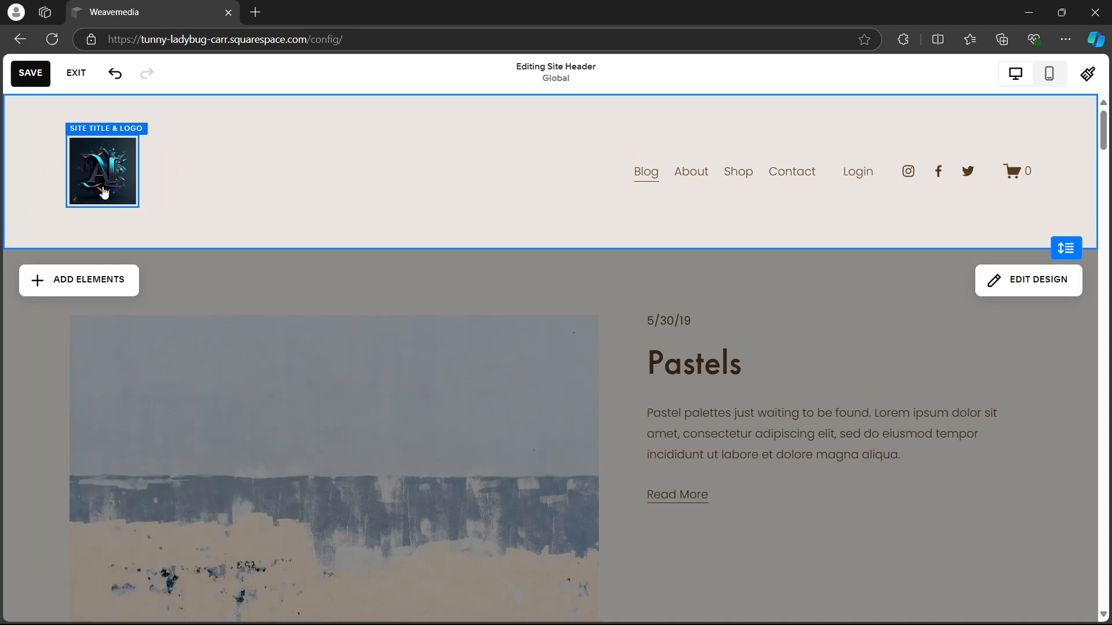
- Check the header navigation's page list and the options of the Login account element
click(670, 152)
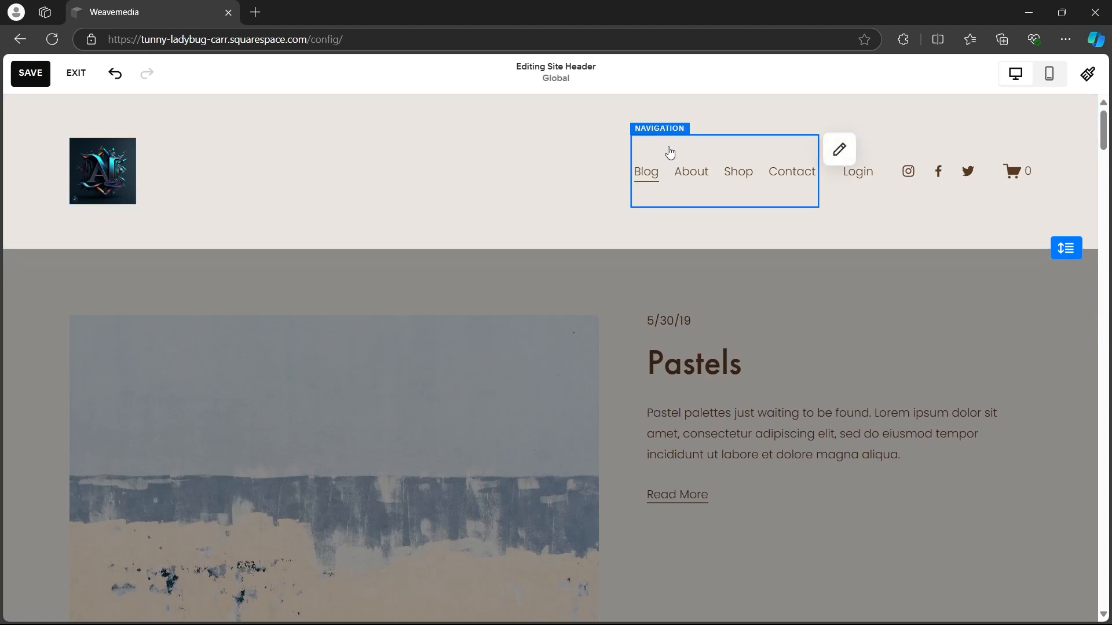
click(839, 148)
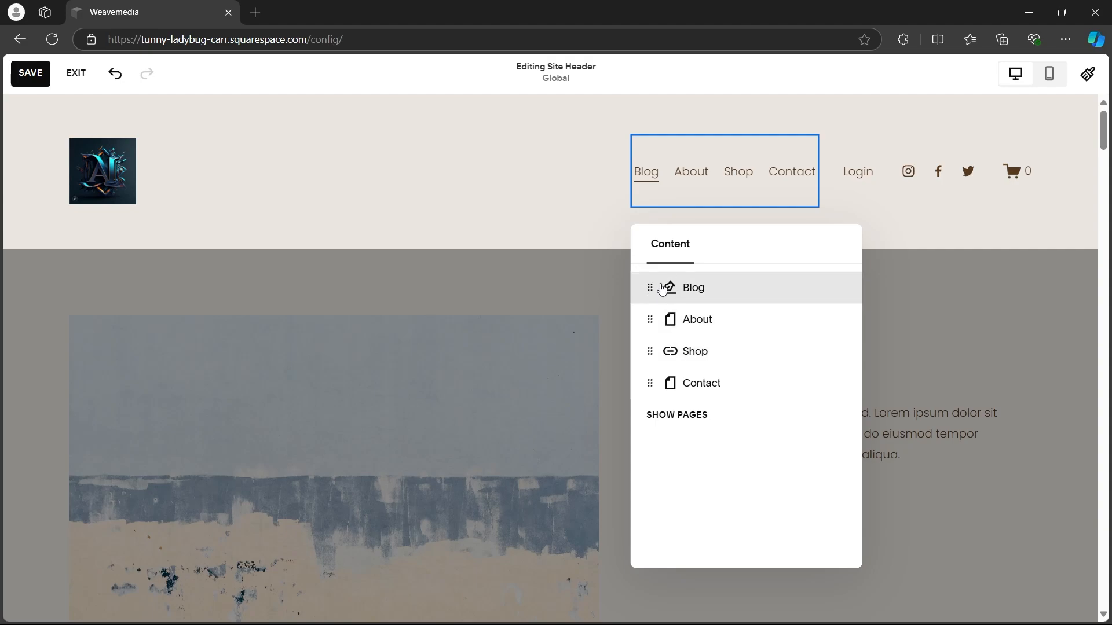
mouse_move(677, 305)
mouse_down()
mouse_move(685, 362)
mouse_move(689, 289)
mouse_up()
click(862, 174)
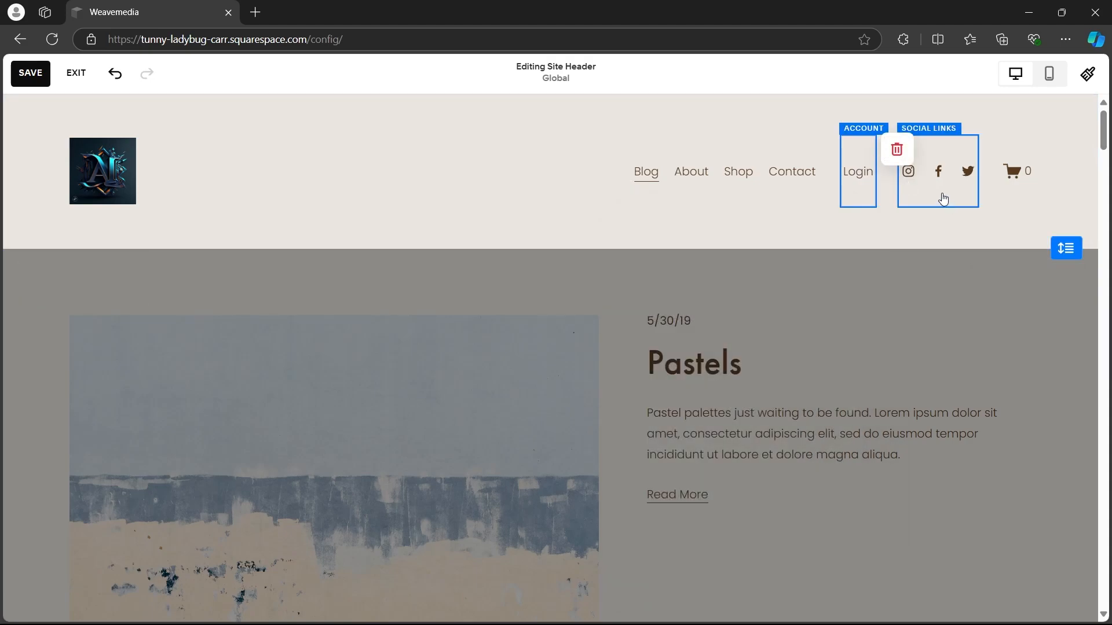
- Open the header's social links and clear the Instagram profile link
click(944, 197)
click(997, 151)
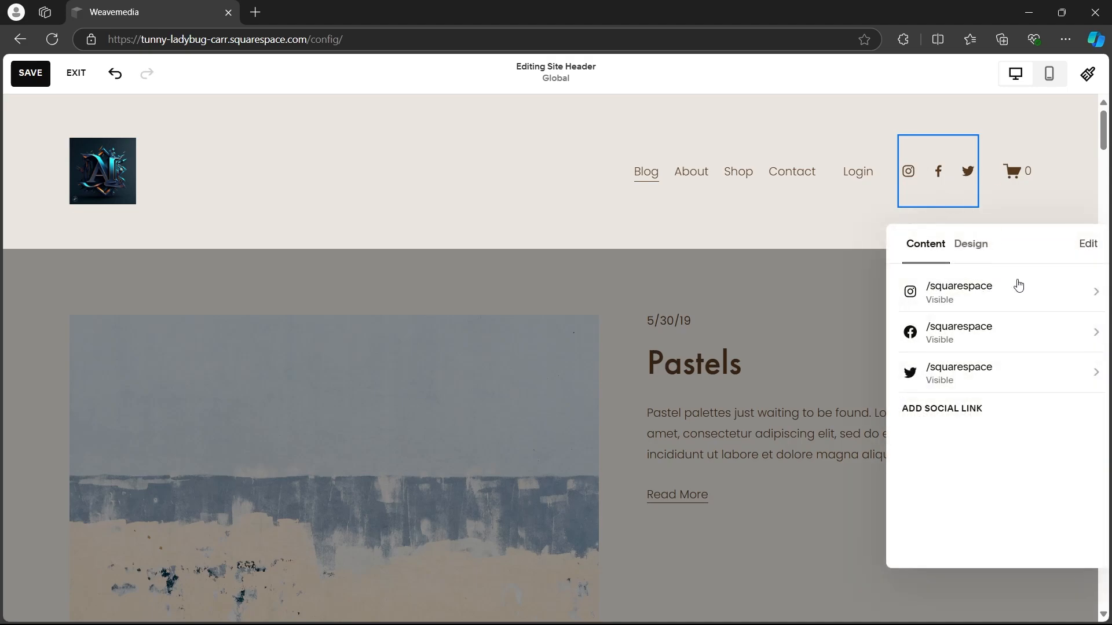
click(948, 170)
click(999, 155)
click(999, 291)
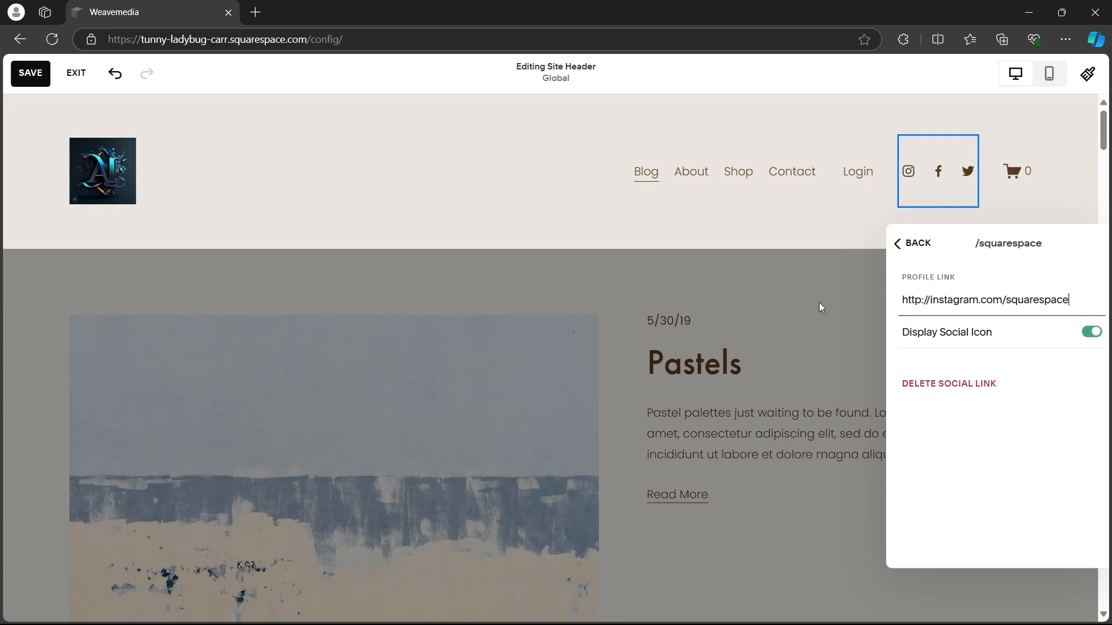
key(ctrl+a)
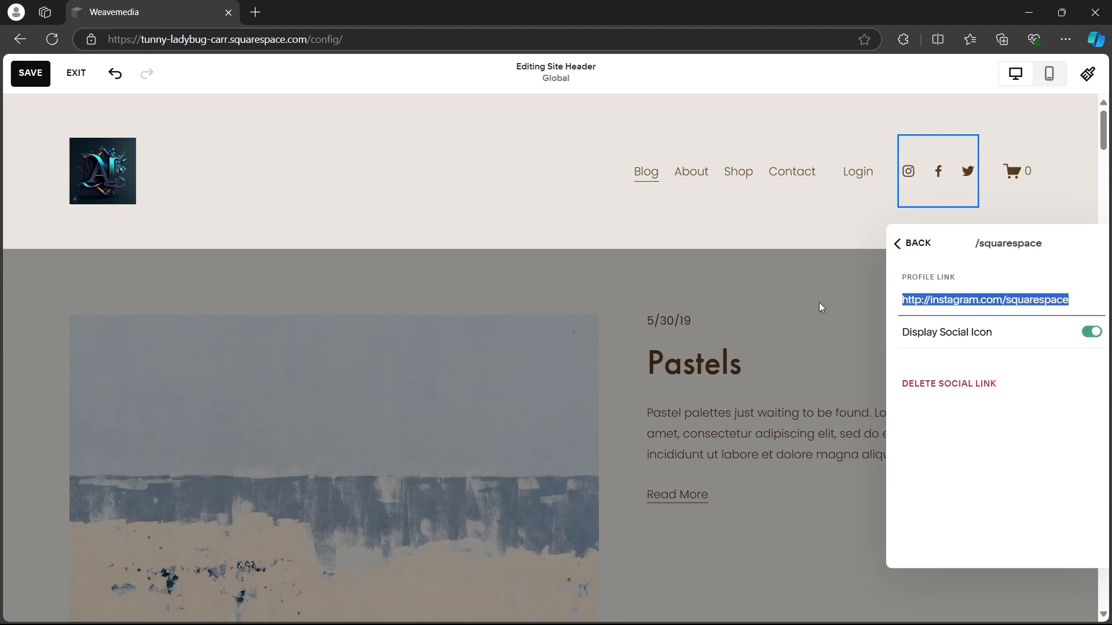
key(BackSpace)
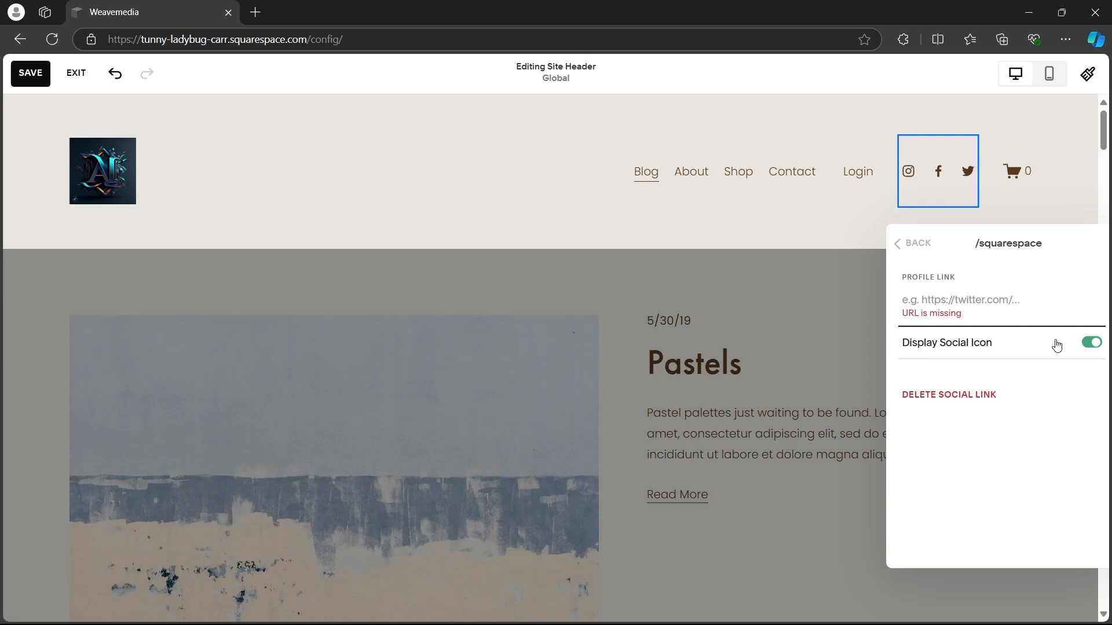
click(857, 242)
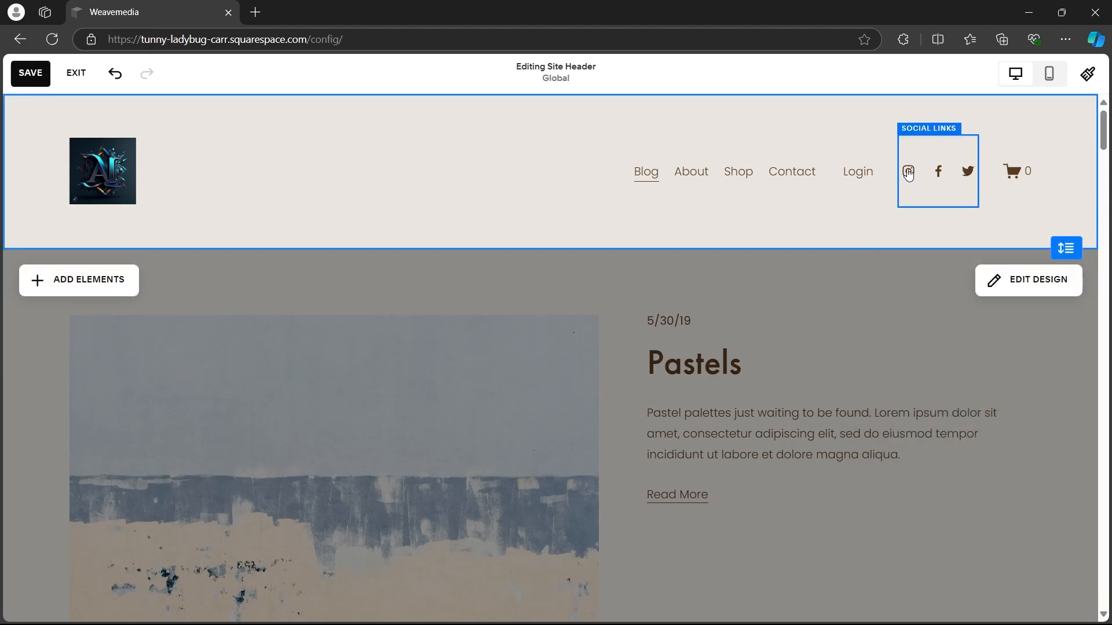
- Restyle the header cart with the thin outlined cart icon at 29px and no border, then finish header editing
click(1015, 172)
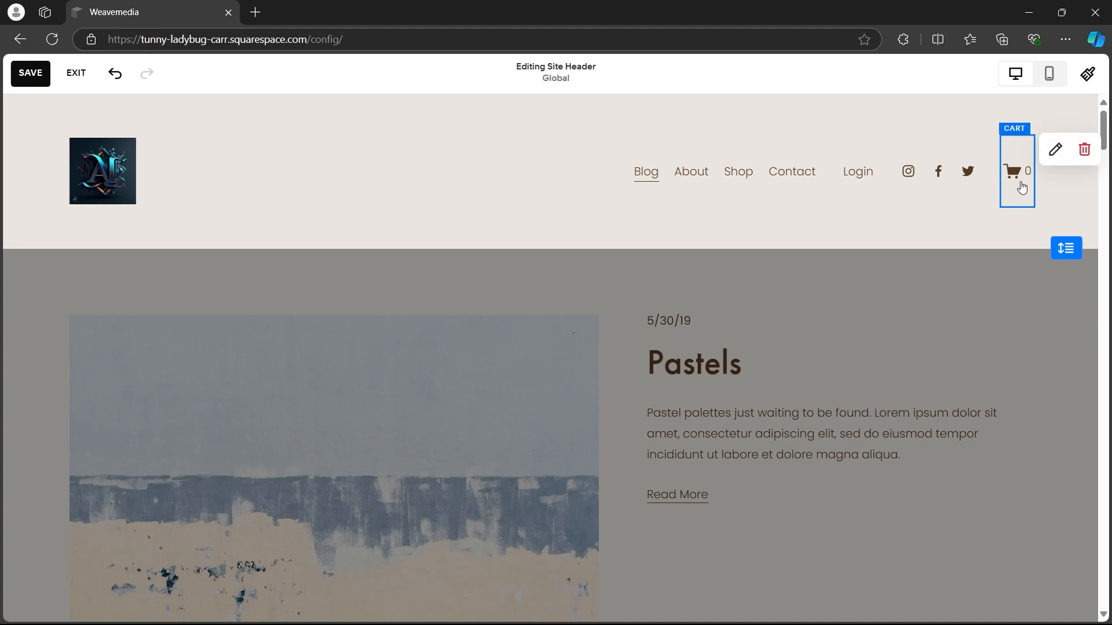
click(1056, 150)
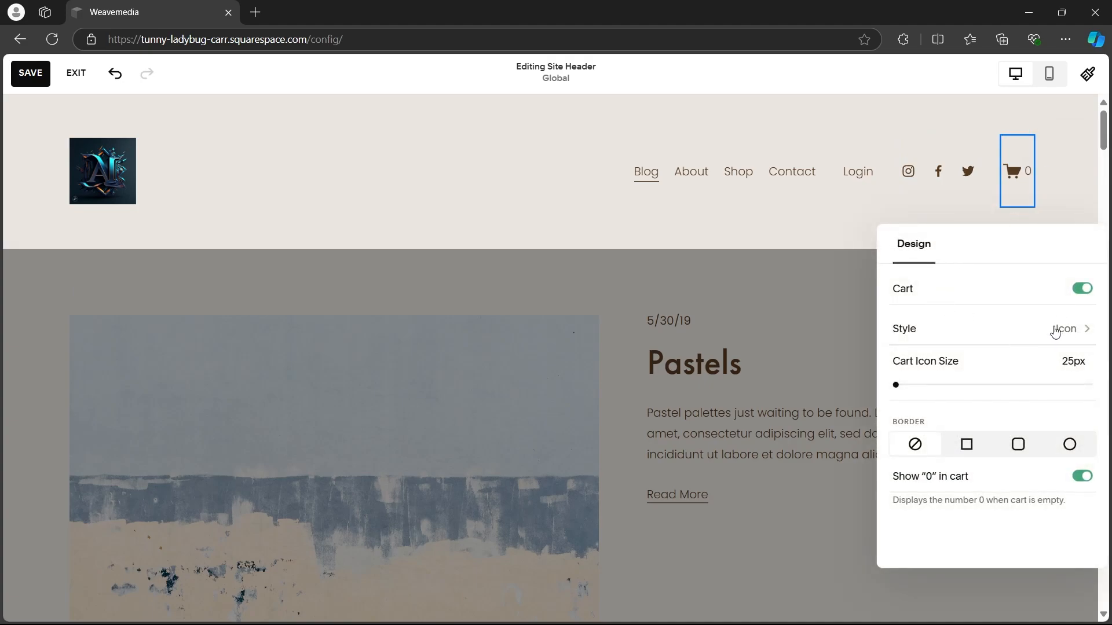
click(1090, 331)
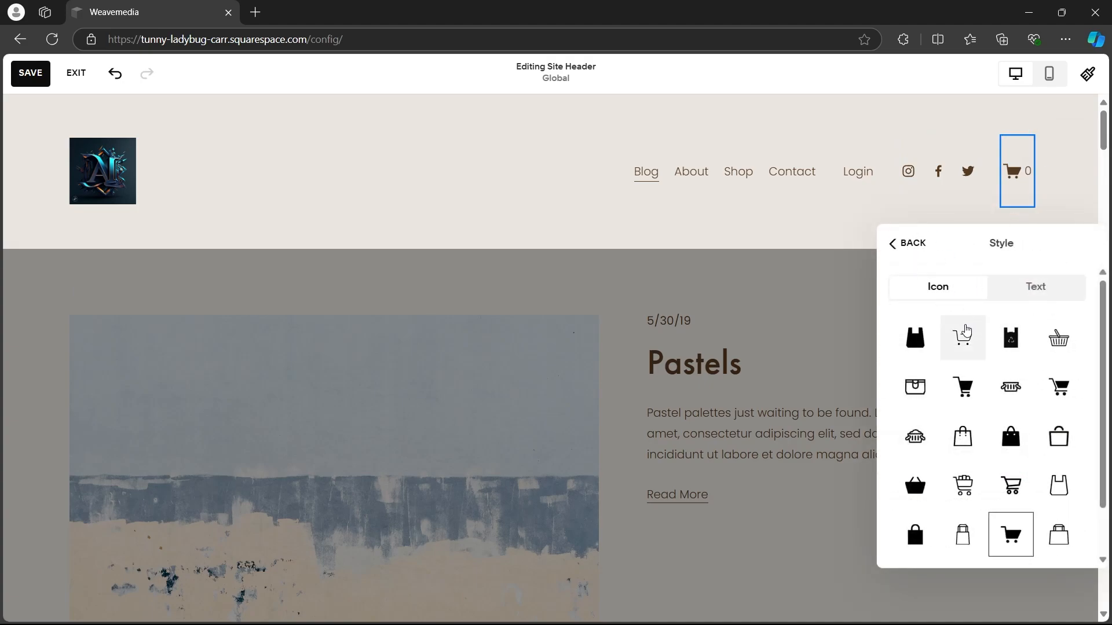
click(961, 335)
drag(897, 385, 944, 385)
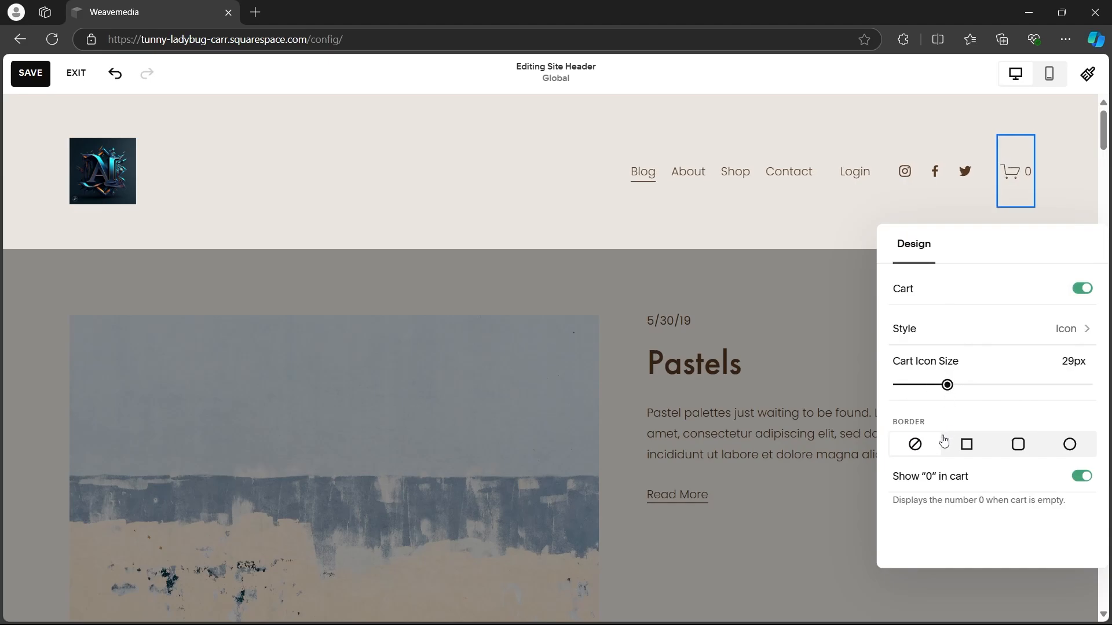
click(965, 445)
click(921, 448)
click(785, 367)
click(779, 308)
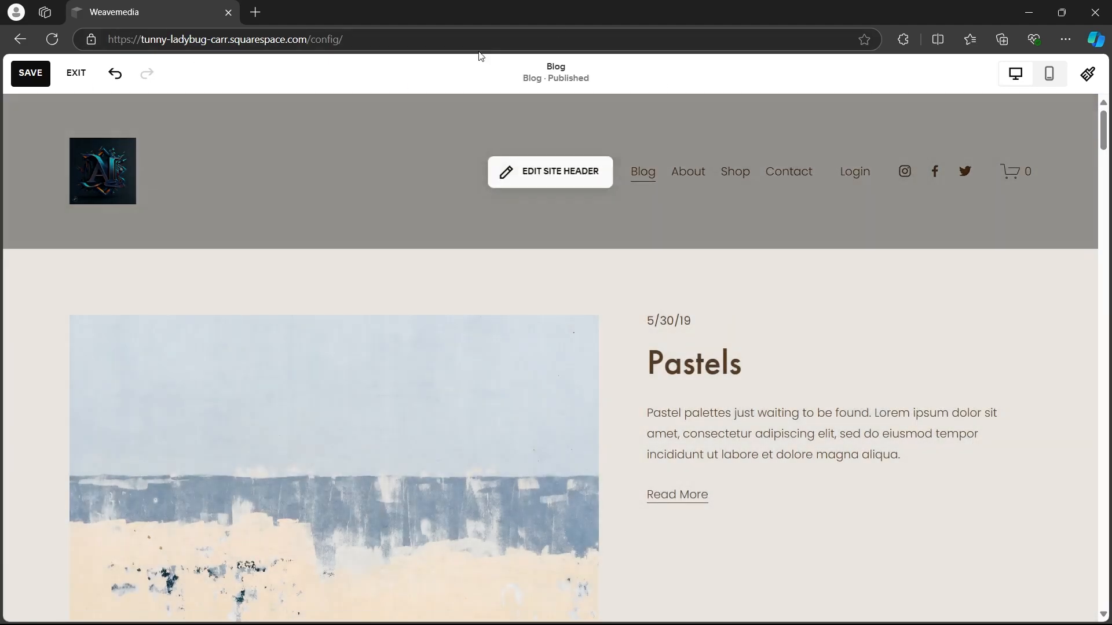
- Open the format settings of the Blog page's posts section
scroll(502, 161, down, 3)
scroll(539, 179, up, 1)
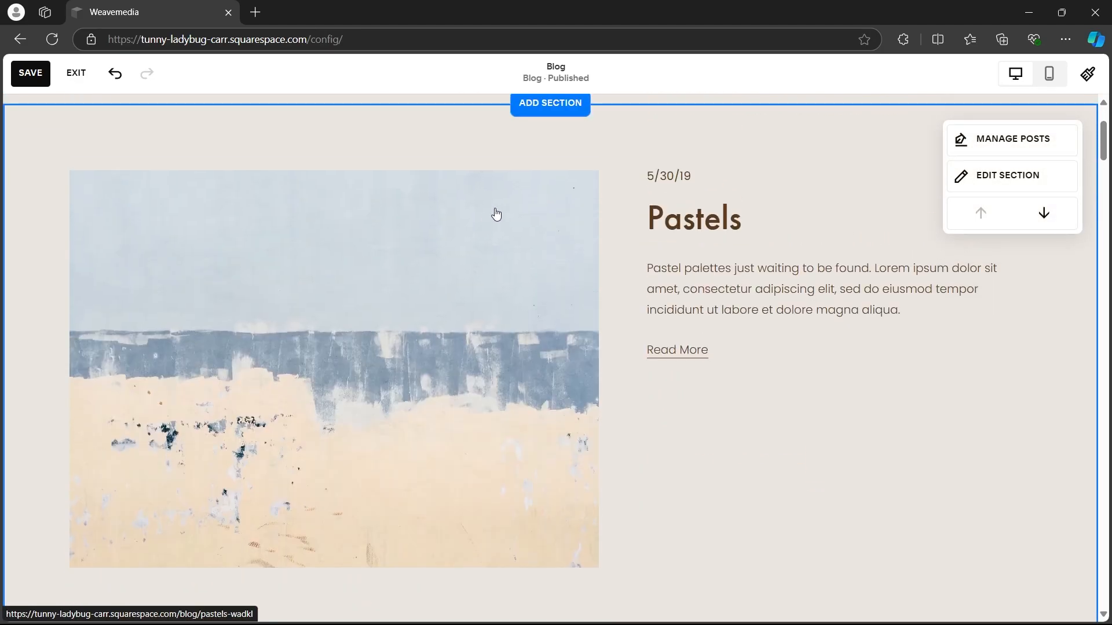
scroll(1000, 260, up, 1)
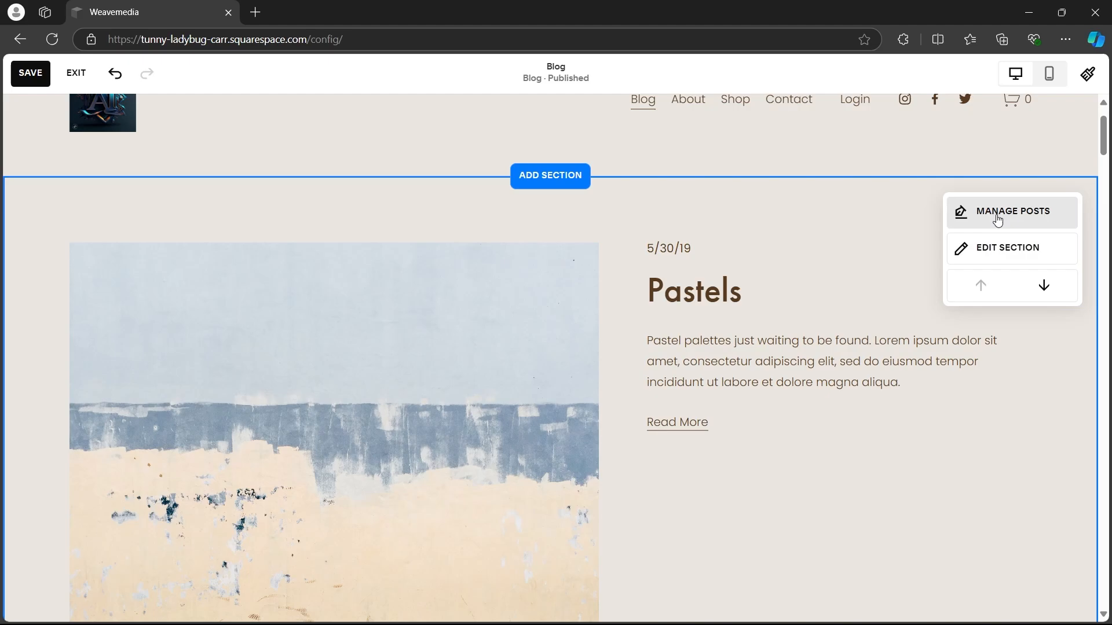
click(1009, 254)
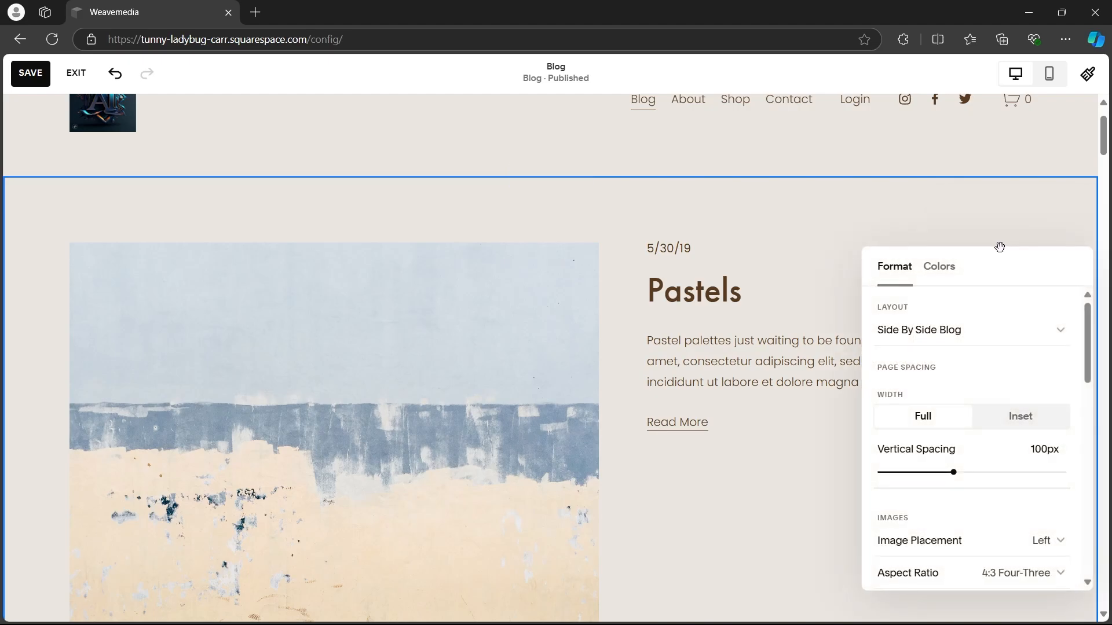
- Try the Basic Grid, Single Column and Alternating Side By Side blog layouts, and return to Side By Side Blog
click(950, 337)
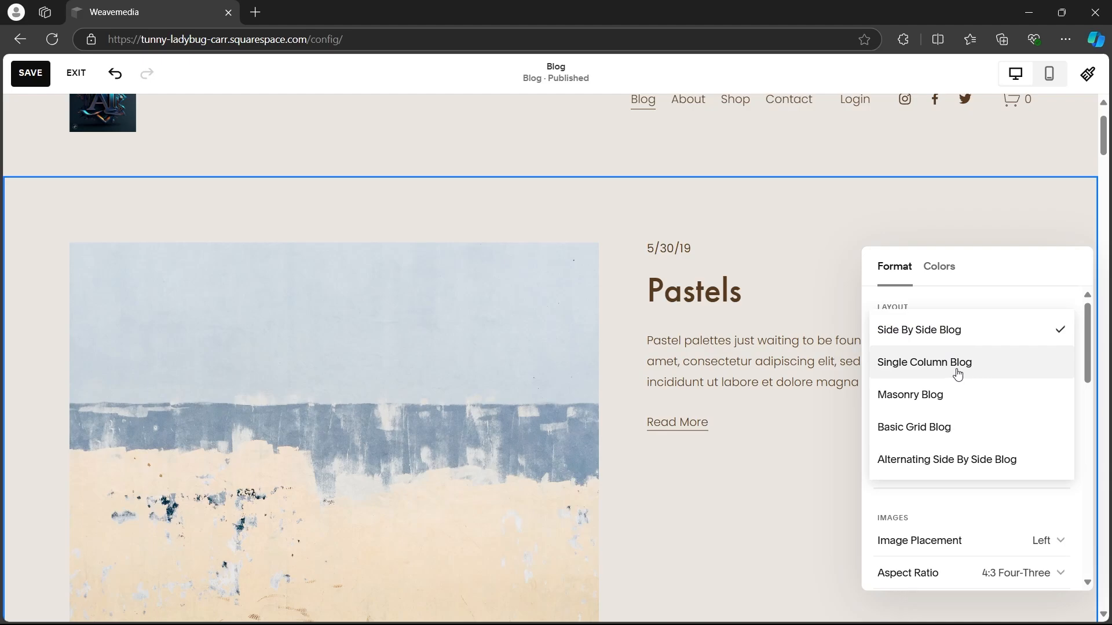
click(938, 427)
click(974, 338)
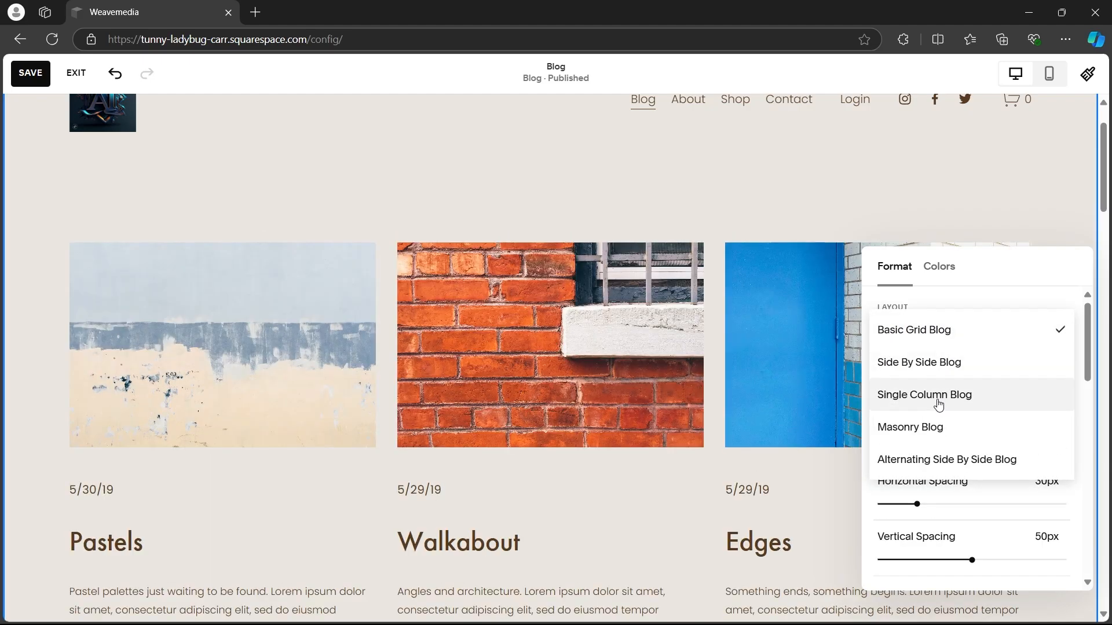
click(938, 394)
click(956, 330)
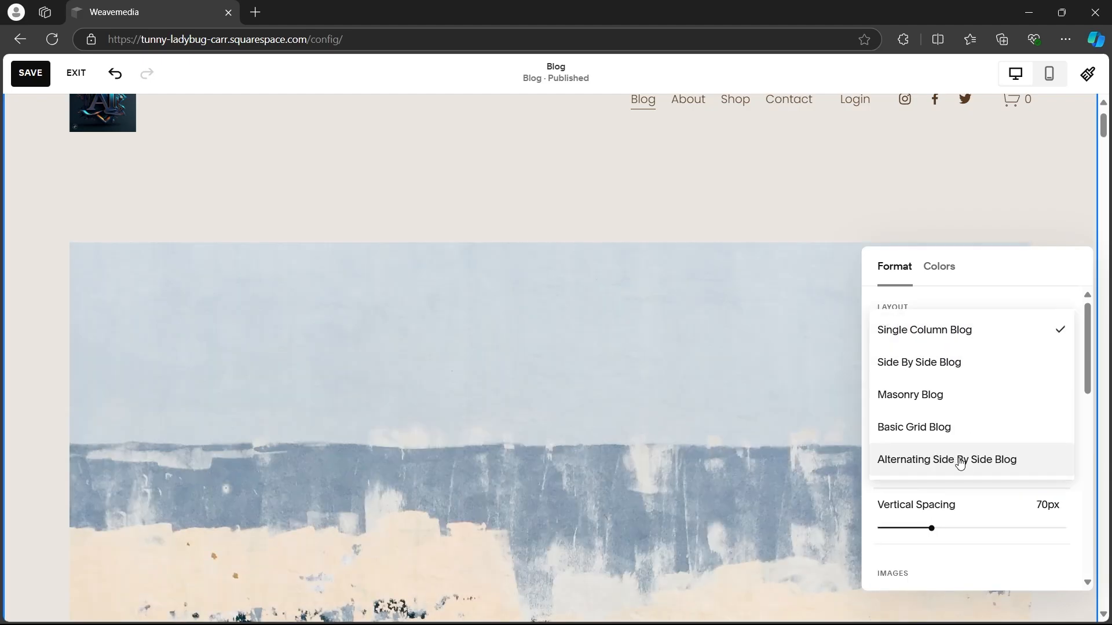
click(956, 460)
scroll(939, 369, down, 1)
scroll(938, 369, up, 1)
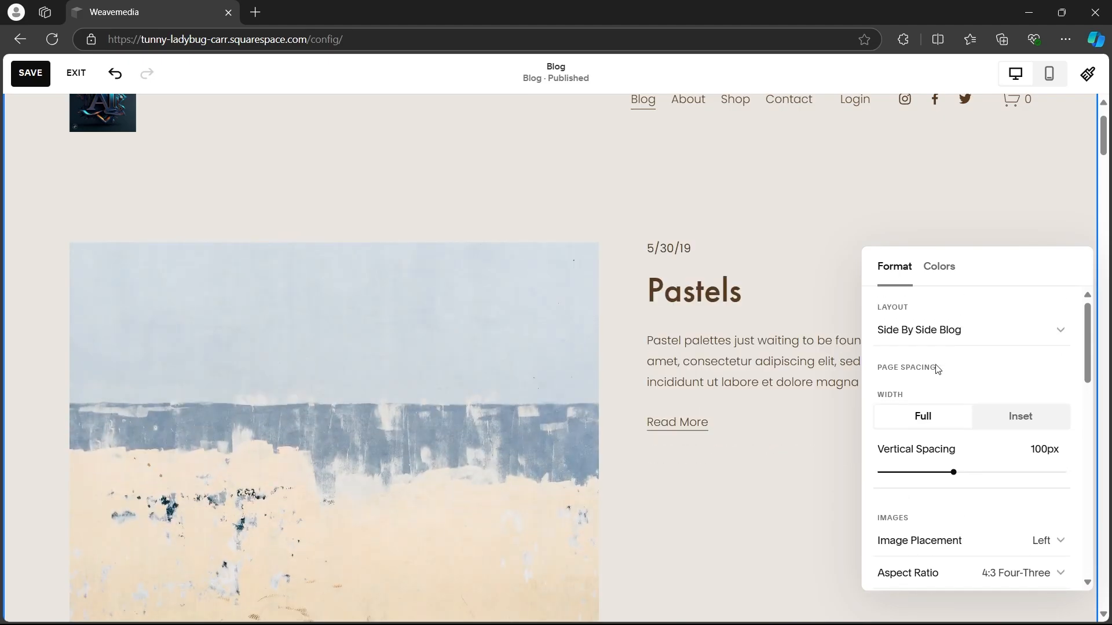
- Try the Inset page width and the Right image placement for the blog section, and return to Full and Left
scroll(938, 359, down, 1)
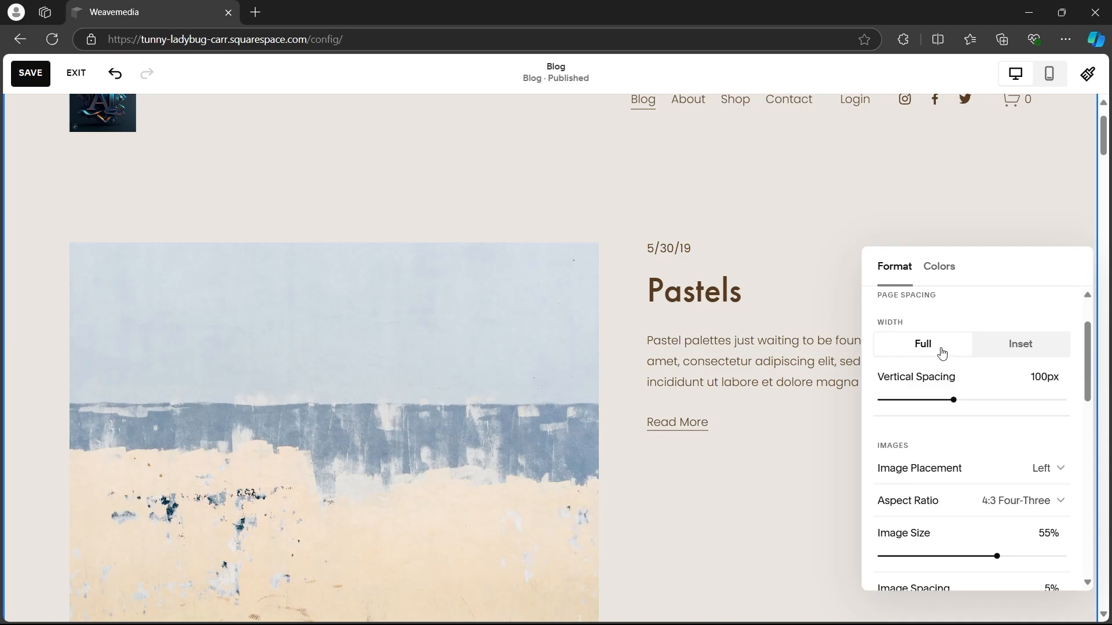
click(1012, 353)
click(936, 350)
scroll(938, 355, down, 2)
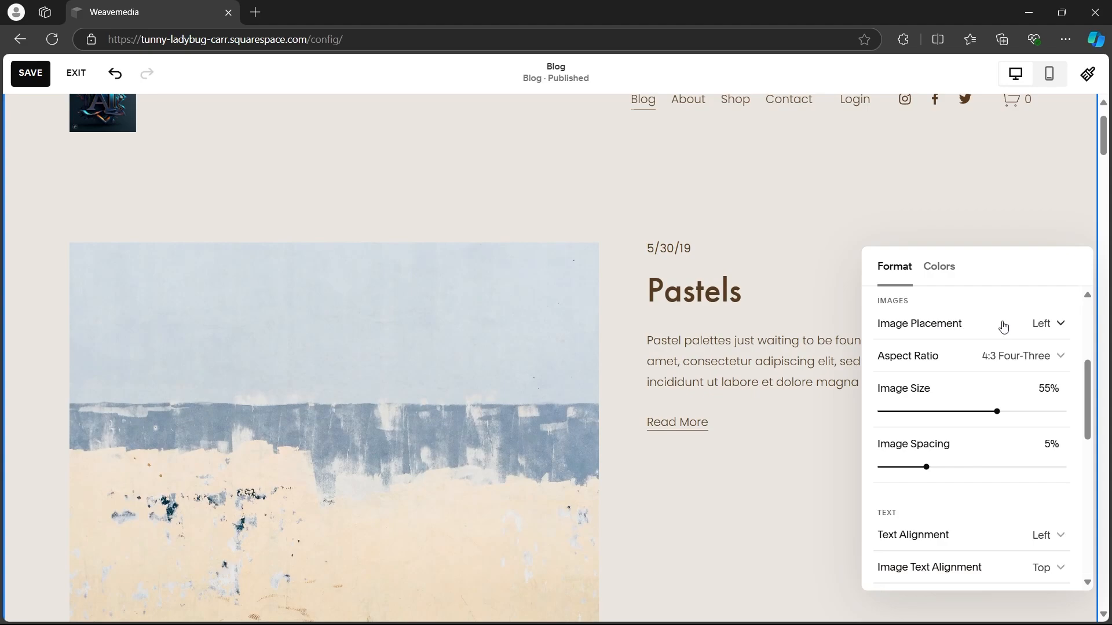
click(1060, 323)
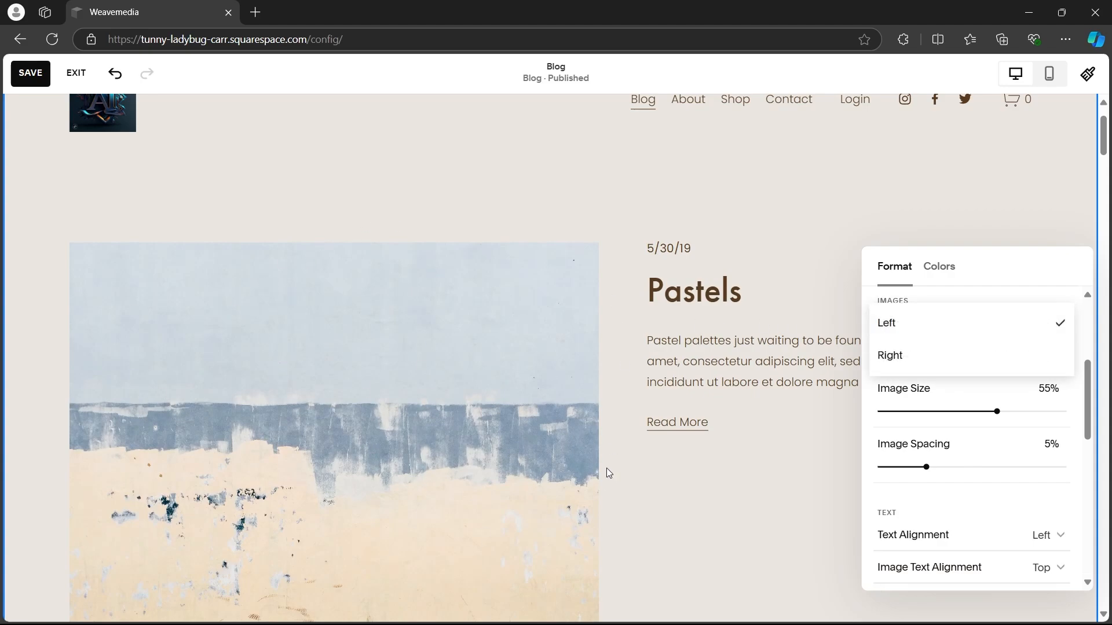
click(925, 359)
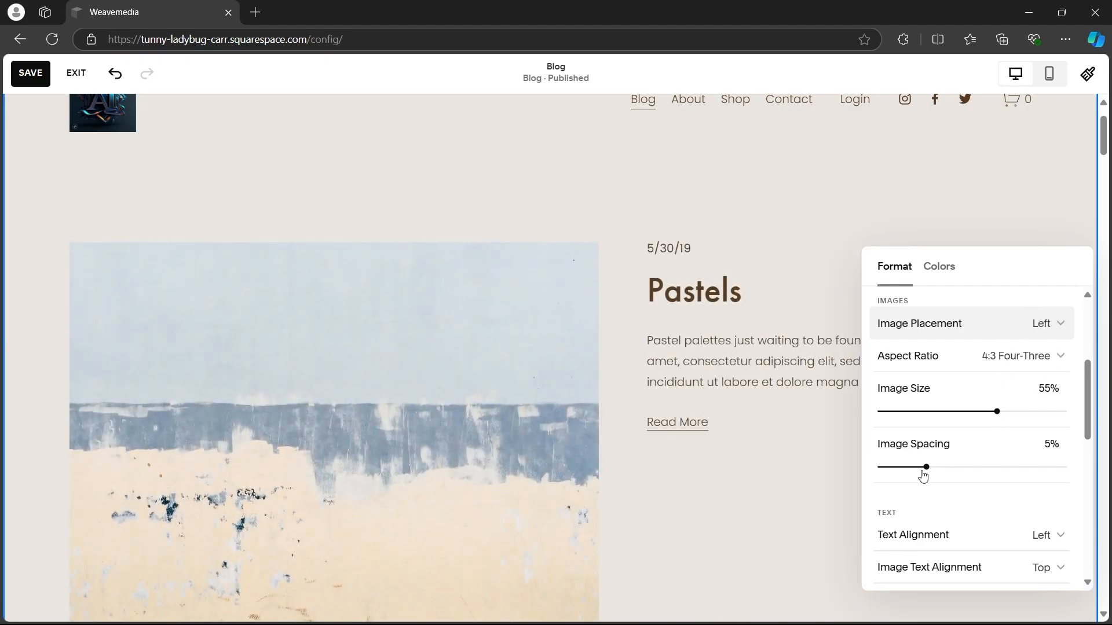
- Set the blog section's Image Text Alignment to Middle
scroll(1009, 460, down, 4)
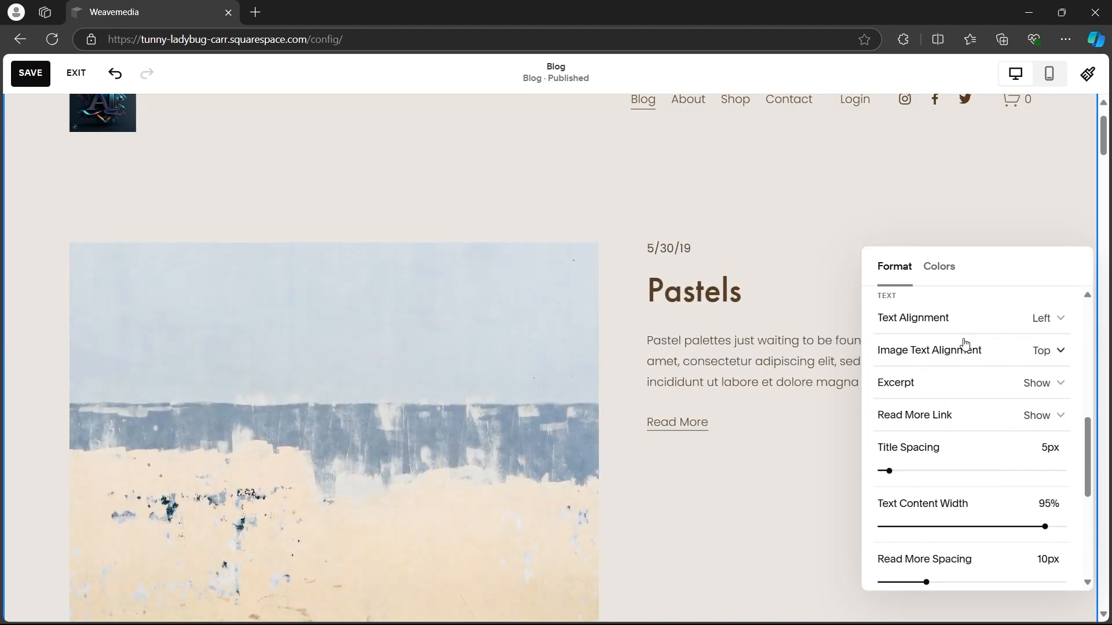
click(1049, 353)
click(933, 383)
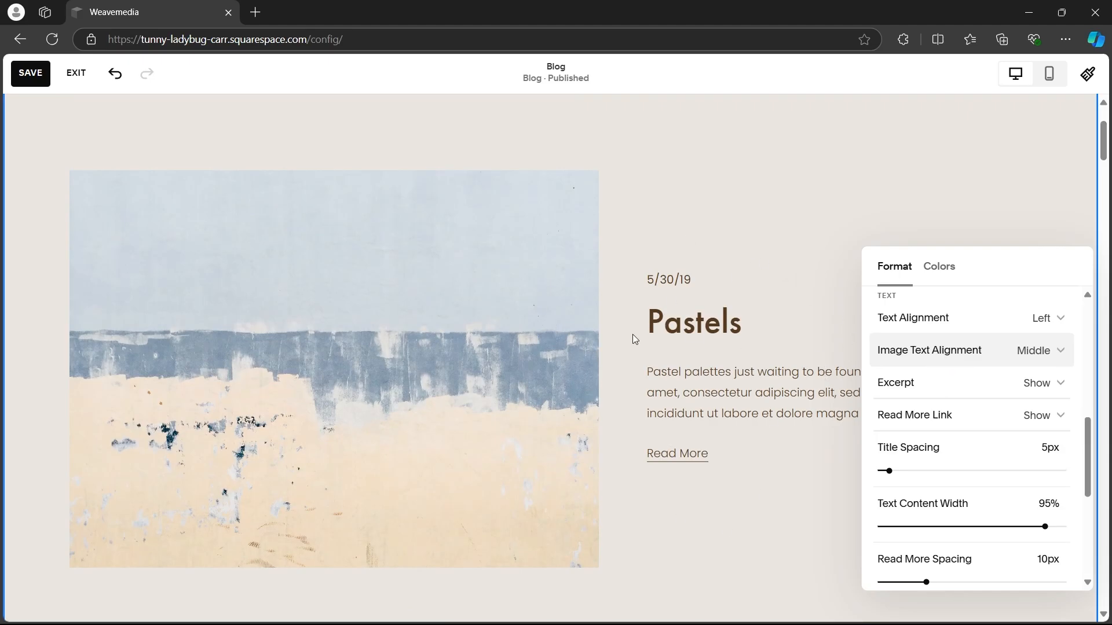
- Apply the Bright 1 color theme to the Blog page's posts section
scroll(985, 401, down, 5)
click(937, 267)
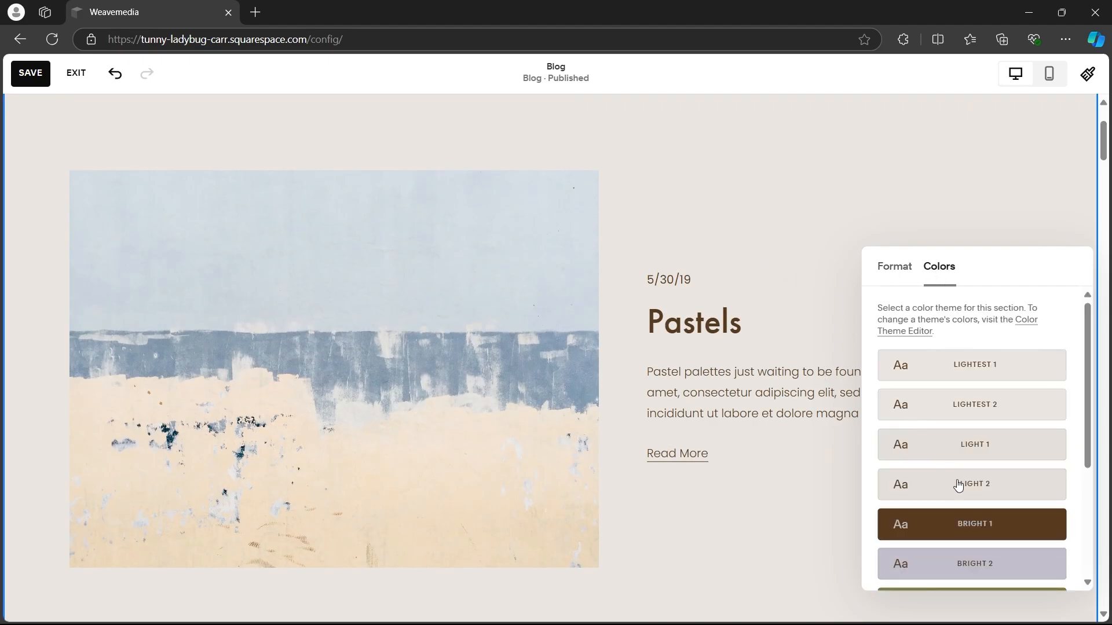
scroll(964, 387, down, 2)
scroll(968, 390, up, 2)
scroll(971, 503, down, 3)
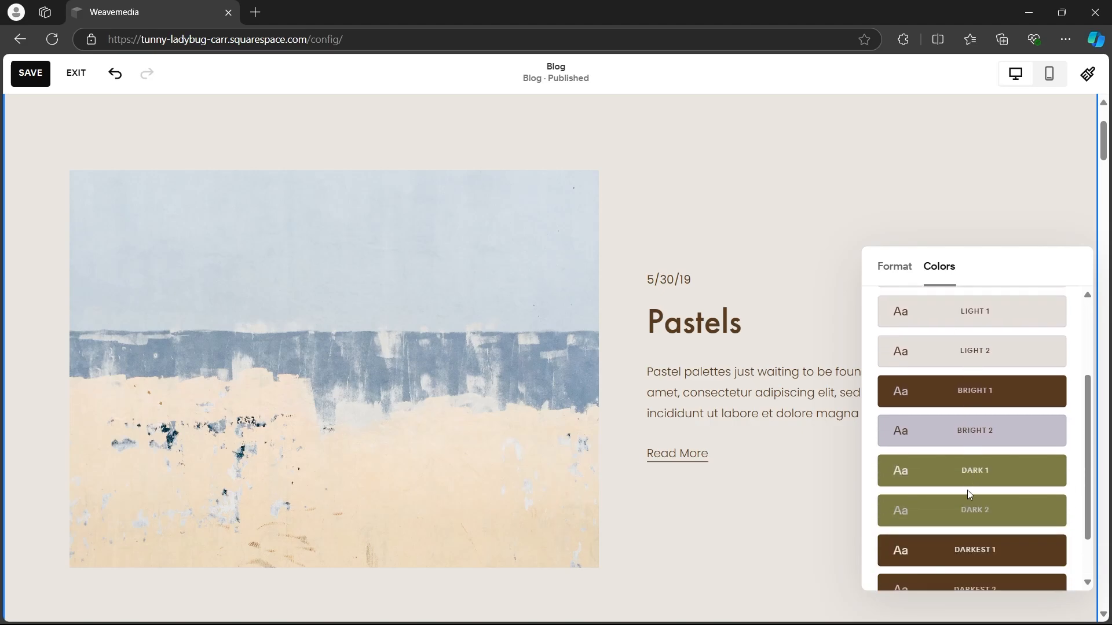
click(973, 382)
scroll(717, 371, down, 5)
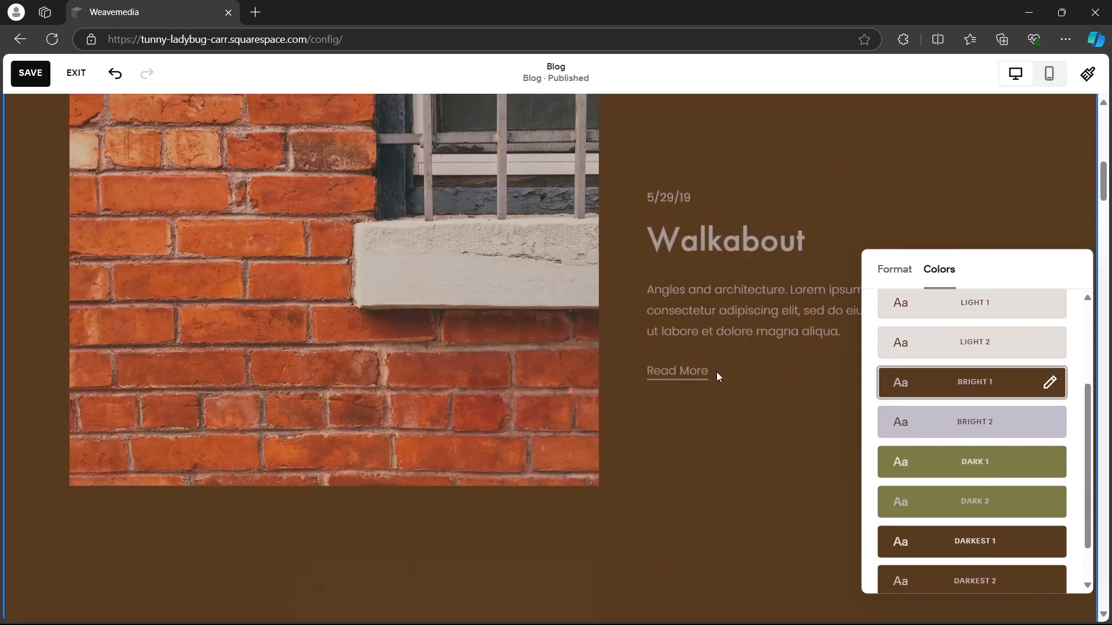
scroll(717, 377, up, 10)
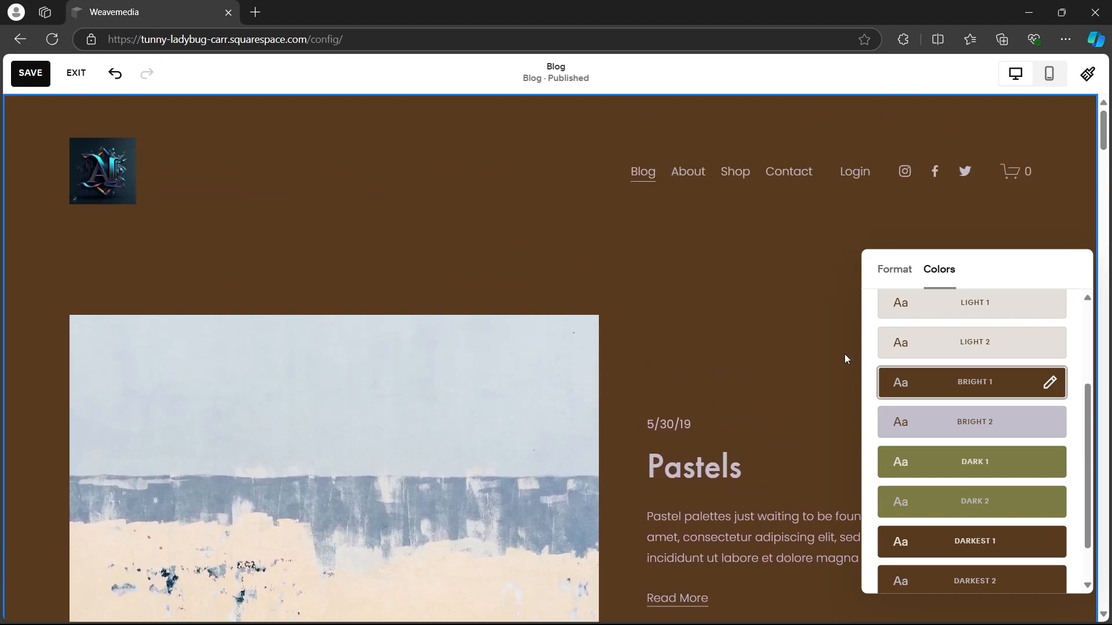
- Edit the Bright 1 color theme, giving its background a custom very dark reddish-brown color at full opacity
click(1050, 383)
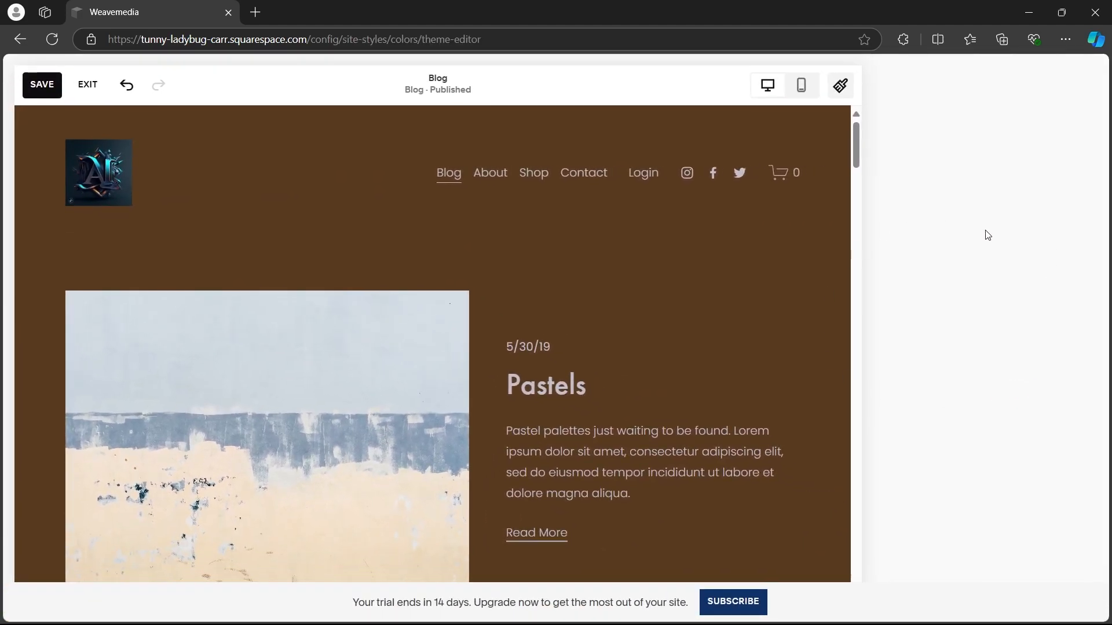
click(1066, 389)
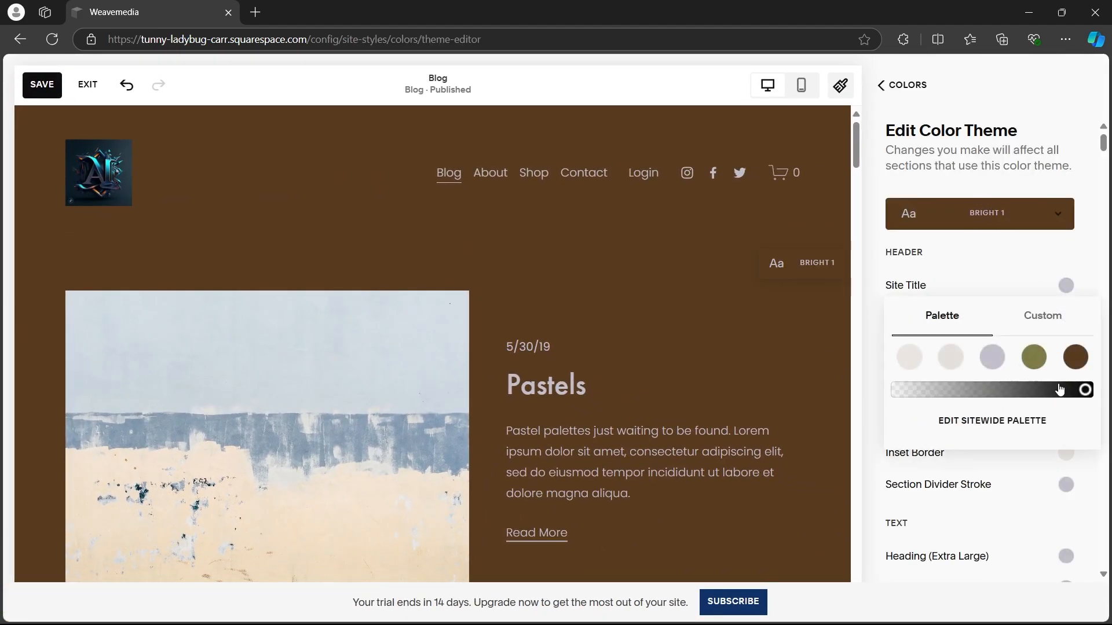
drag(1070, 389, 955, 390)
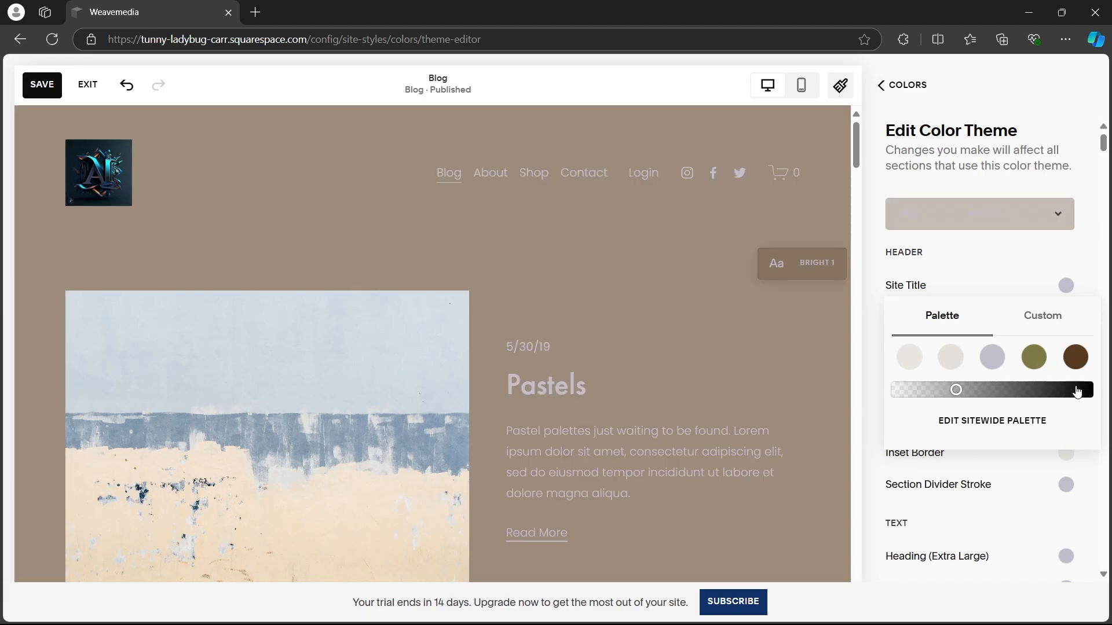
click(1077, 392)
click(1042, 316)
drag(893, 442, 892, 396)
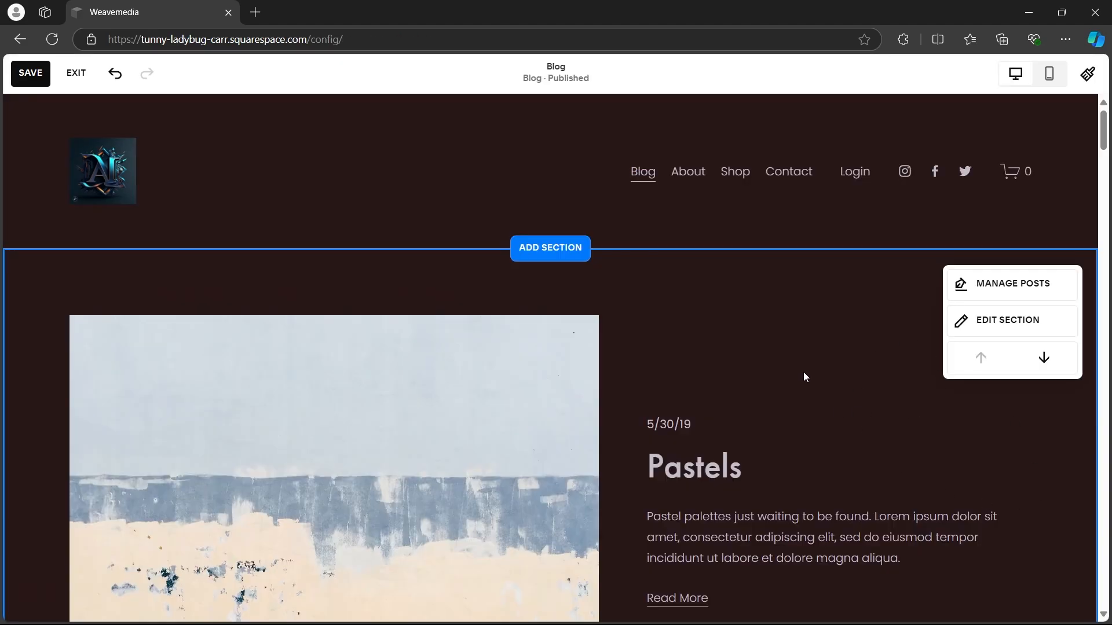
- Check the recolored Blog page, and leave page editing with the changes saved
middle_click(748, 243)
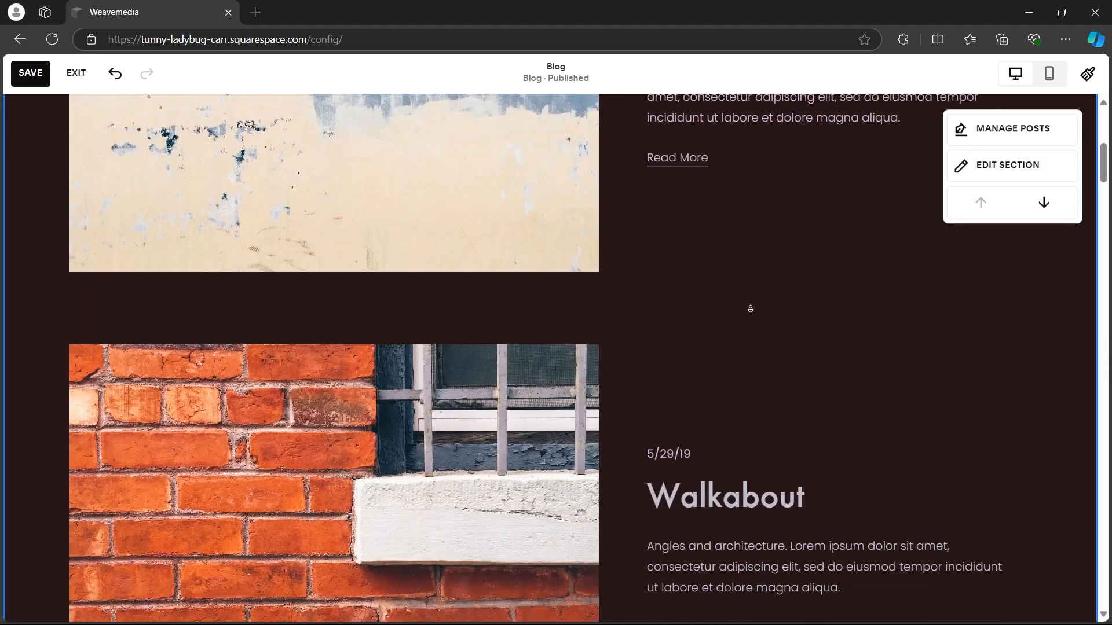
middle_click(750, 310)
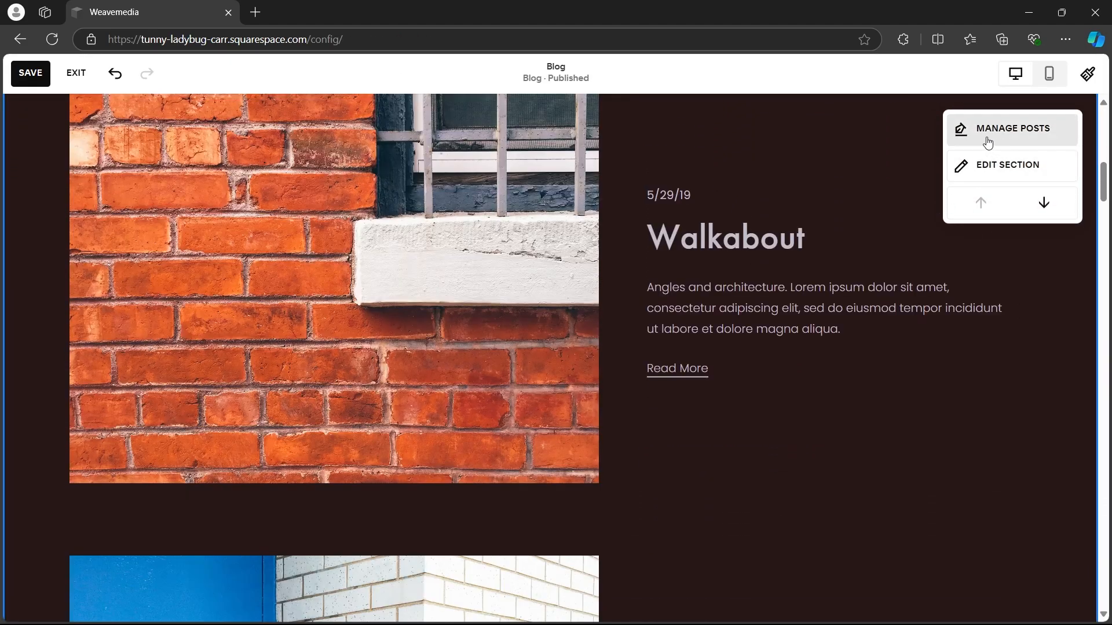
key(Escape)
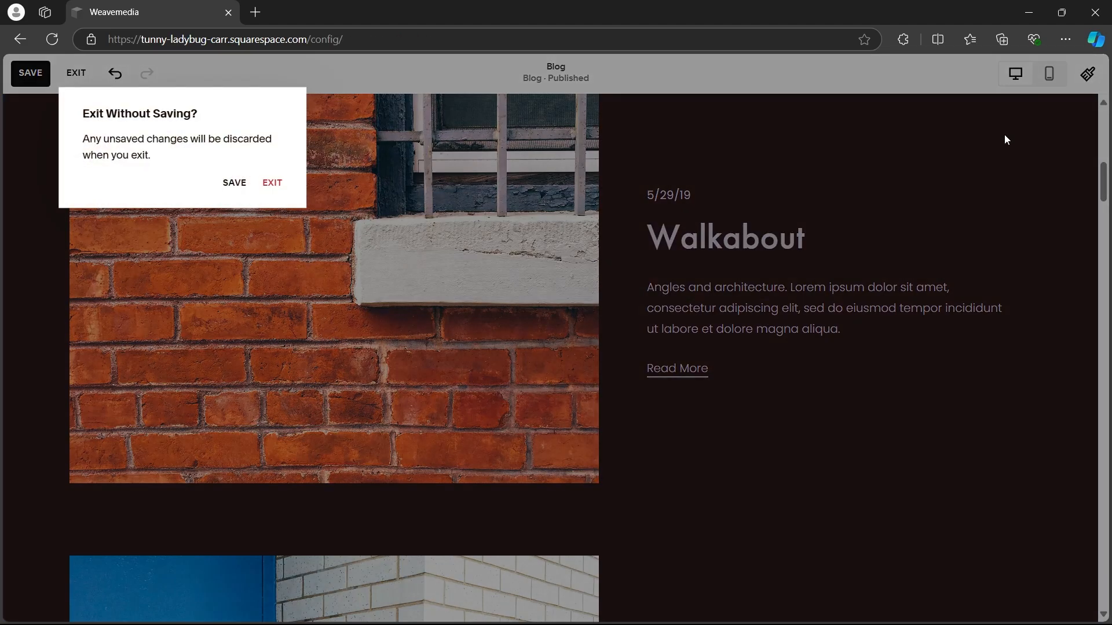
click(234, 183)
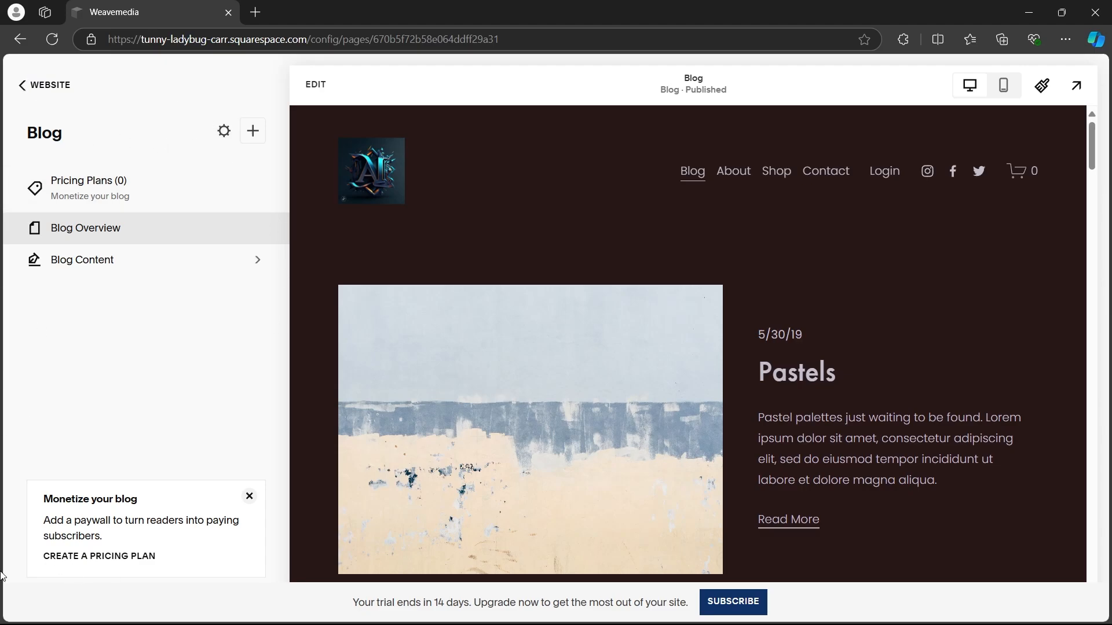
- Open the blog content list and bring up the settings of the Pastels post
click(103, 271)
scroll(79, 300, down, 1)
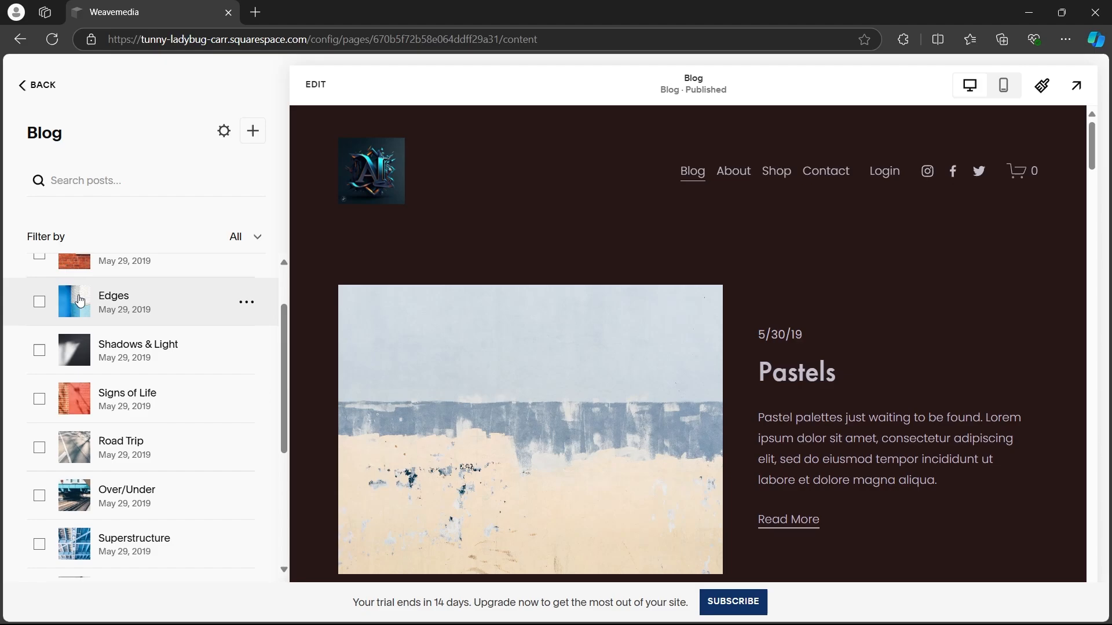
scroll(80, 302, down, 4)
scroll(208, 447, up, 5)
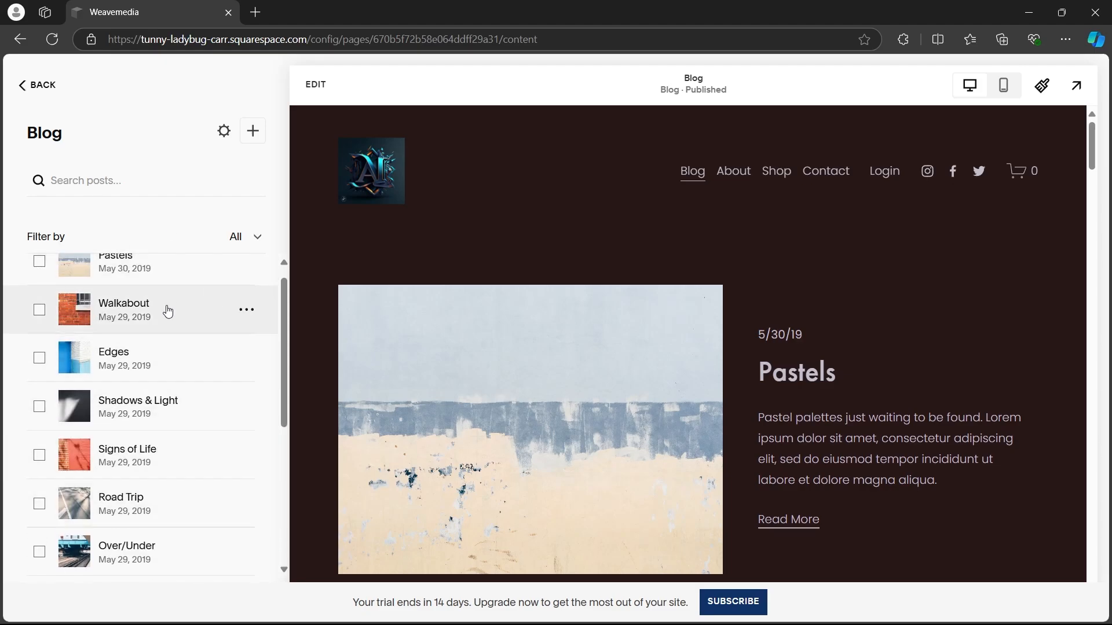
scroll(231, 330, up, 1)
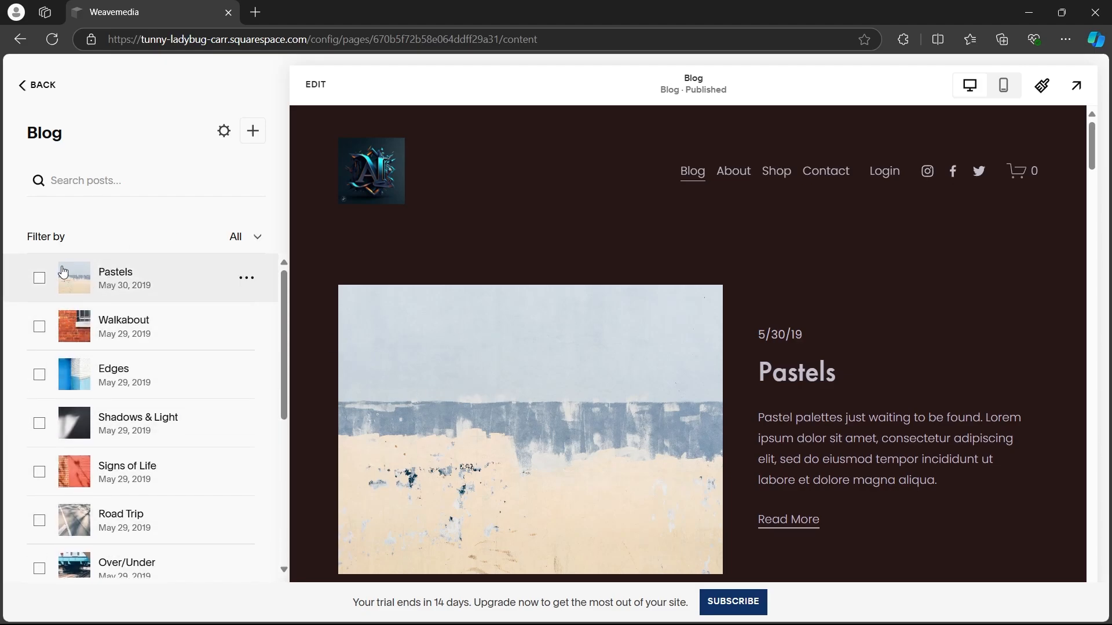
click(245, 281)
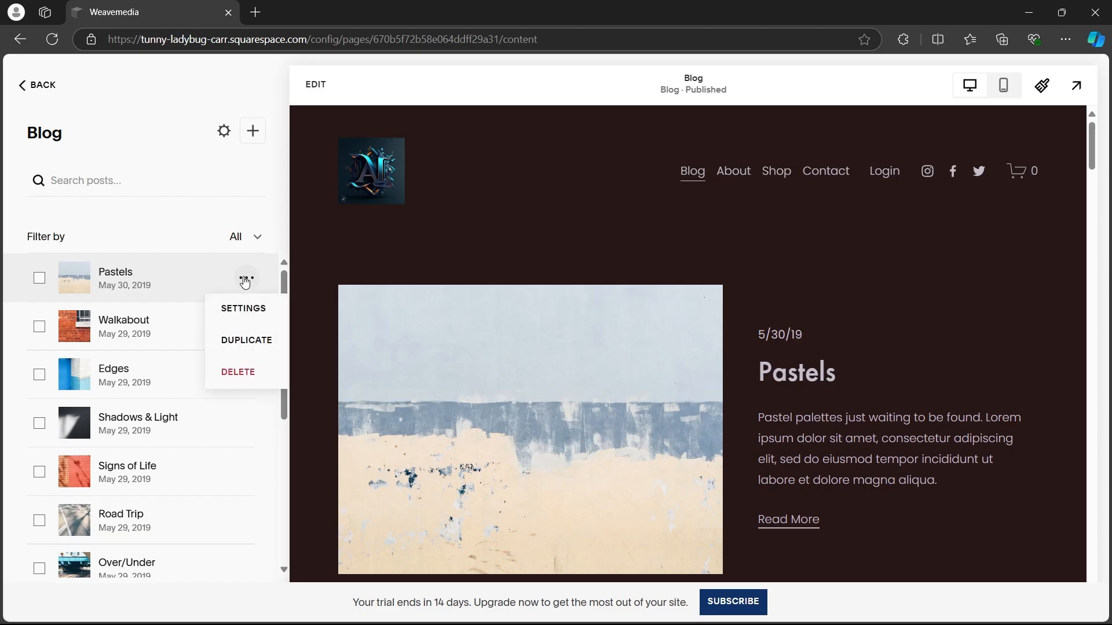
click(253, 313)
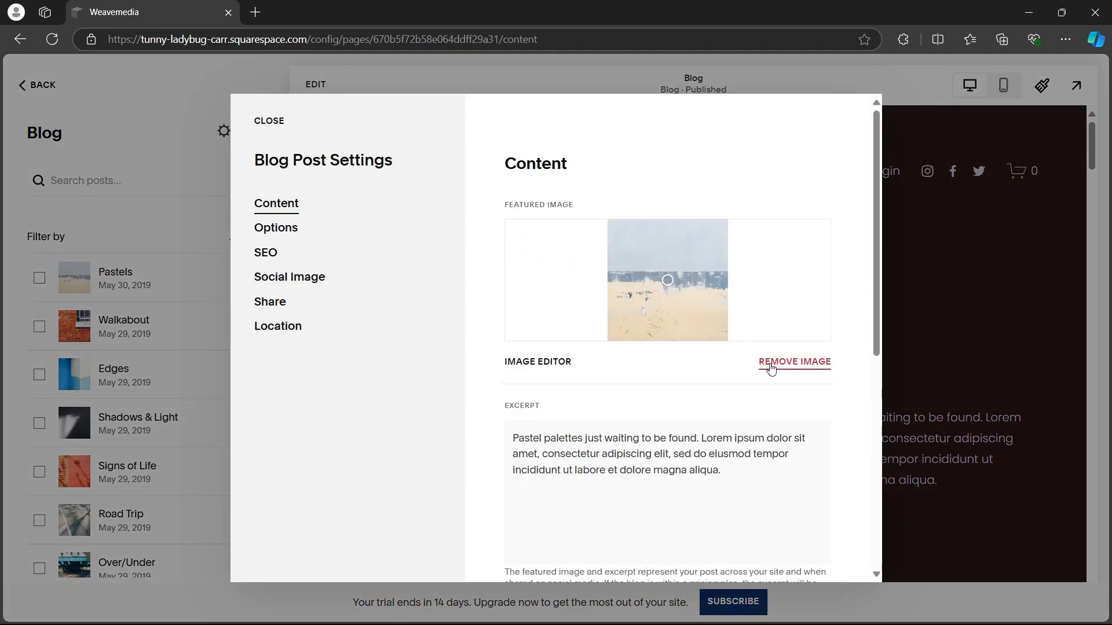
- Replace the Pastels post's featured image with craiyon_155738_Cheeze_pizza_ai_art.png from the Downloads folder
click(771, 366)
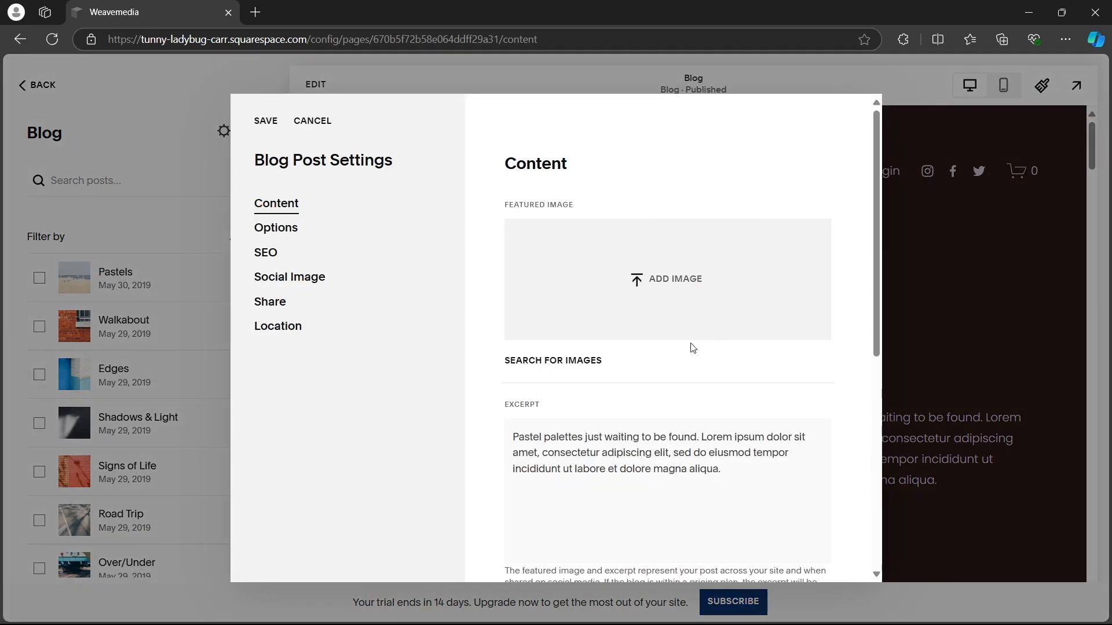
click(671, 272)
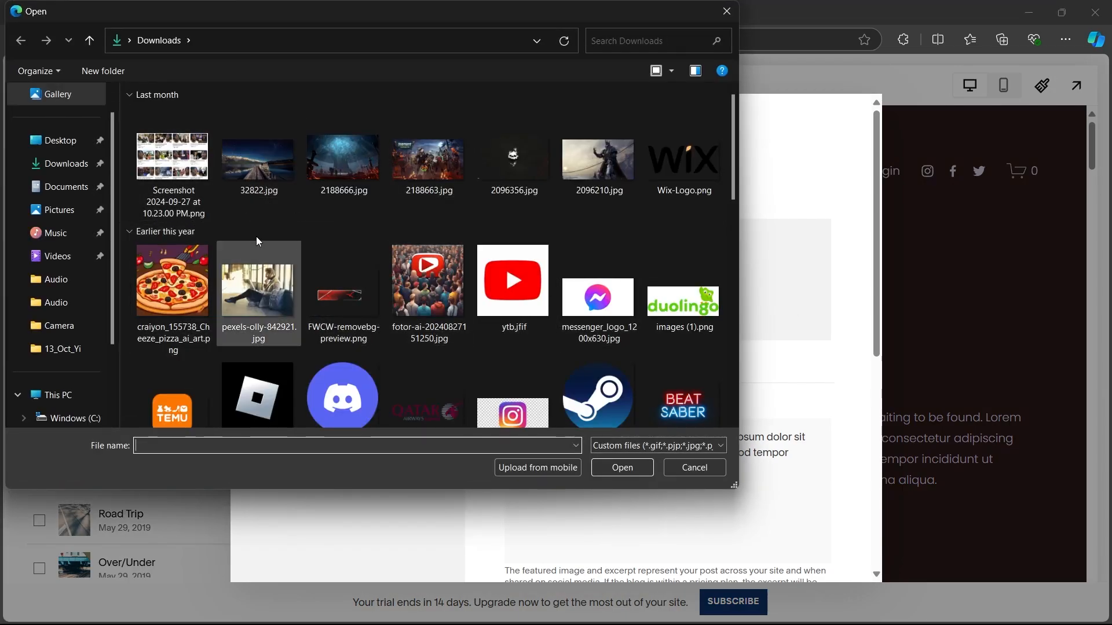
scroll(258, 242, down, 1)
click(172, 243)
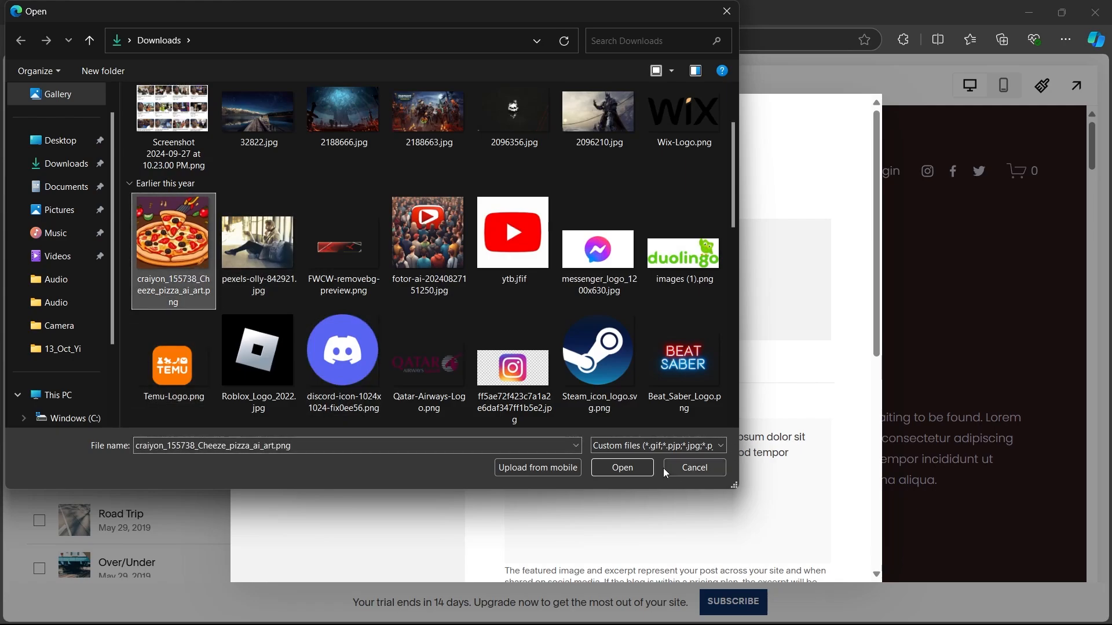
click(641, 471)
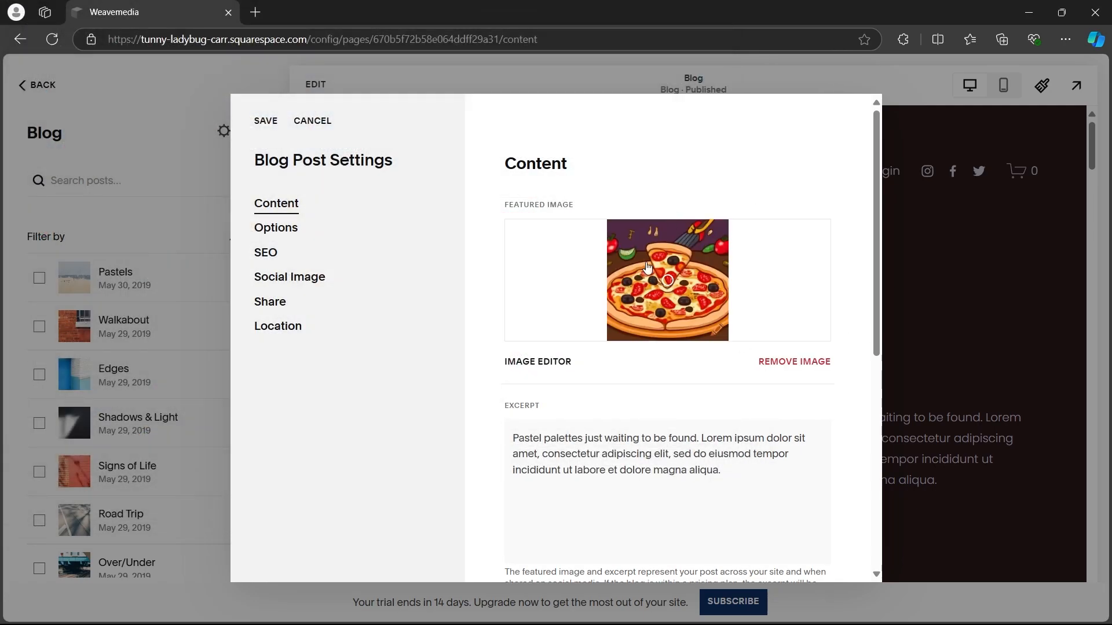
- Examine the post's remaining content settings: excerpt, post URL, author and source URL
scroll(644, 269, down, 3)
scroll(631, 270, up, 1)
drag(513, 292, 713, 328)
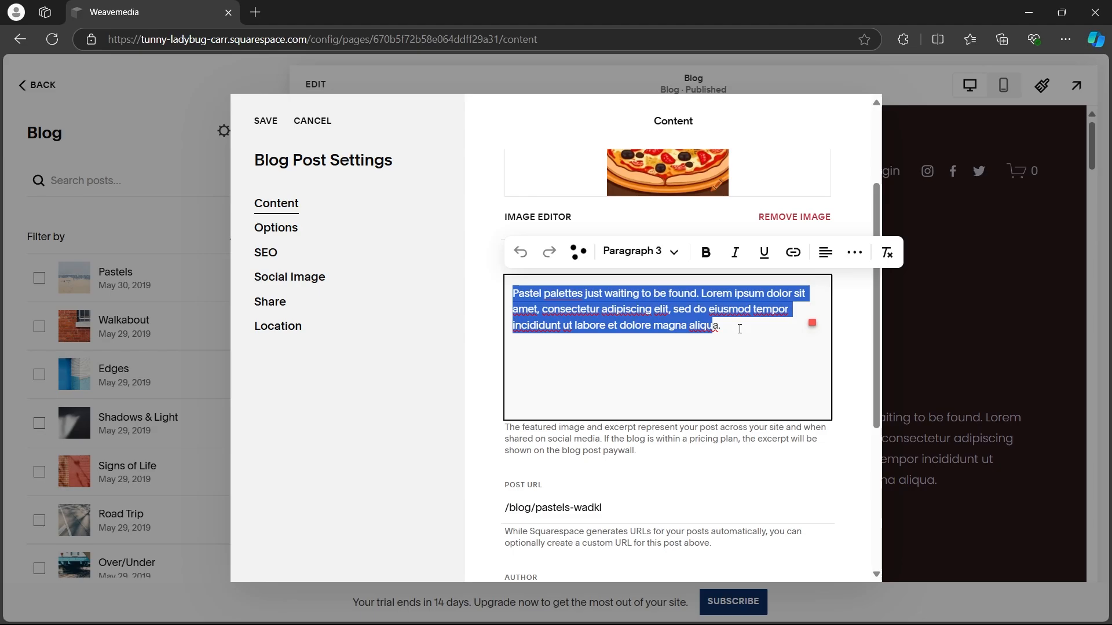
scroll(622, 283, down, 3)
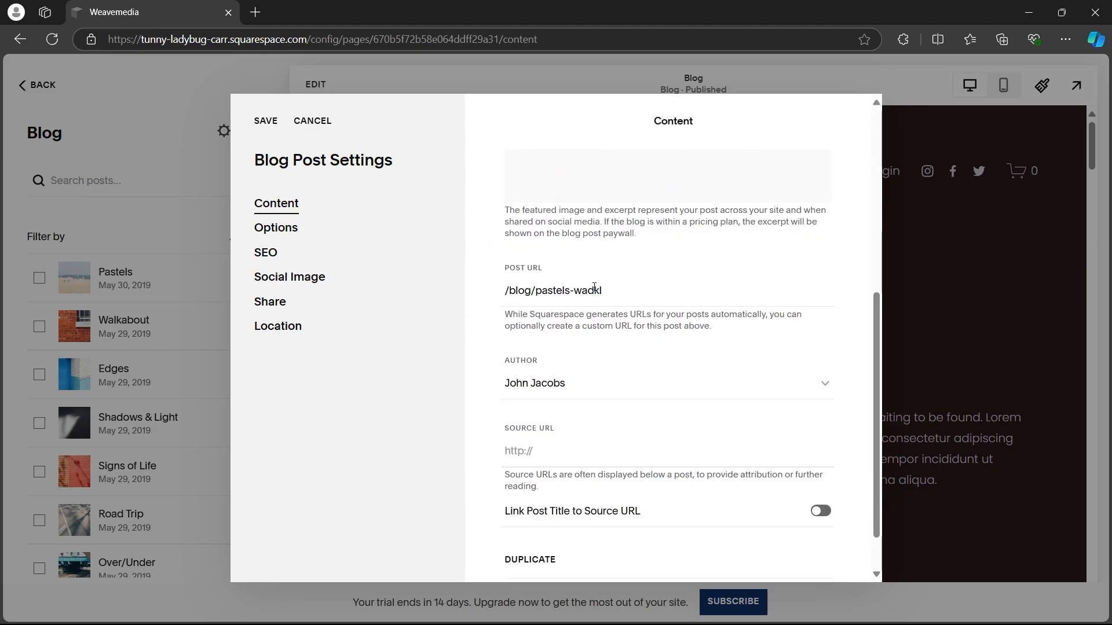
double_click(608, 290)
click(531, 373)
click(611, 385)
click(611, 385)
scroll(610, 385, down, 2)
click(565, 406)
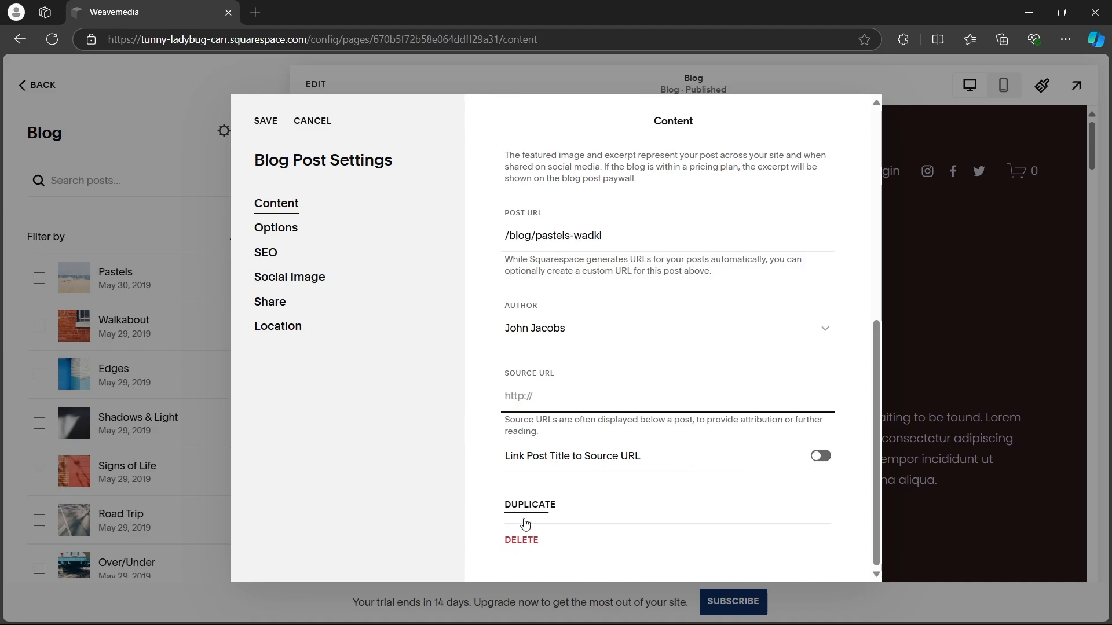
- Examine the post's Options, including its tags, and the optional SEO title and description fields
click(283, 233)
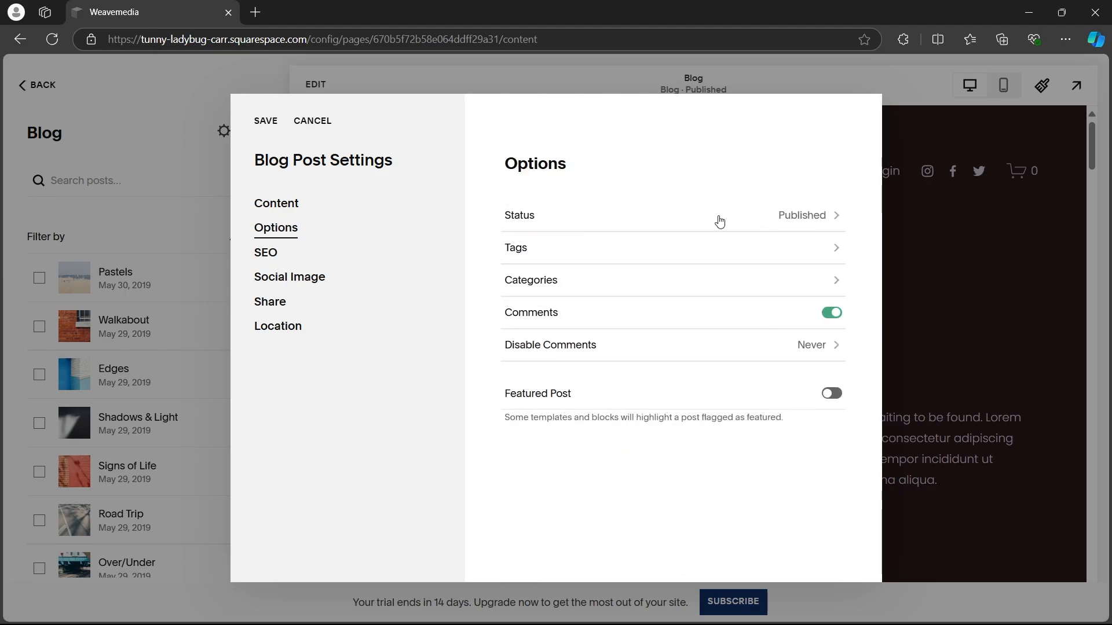
click(808, 237)
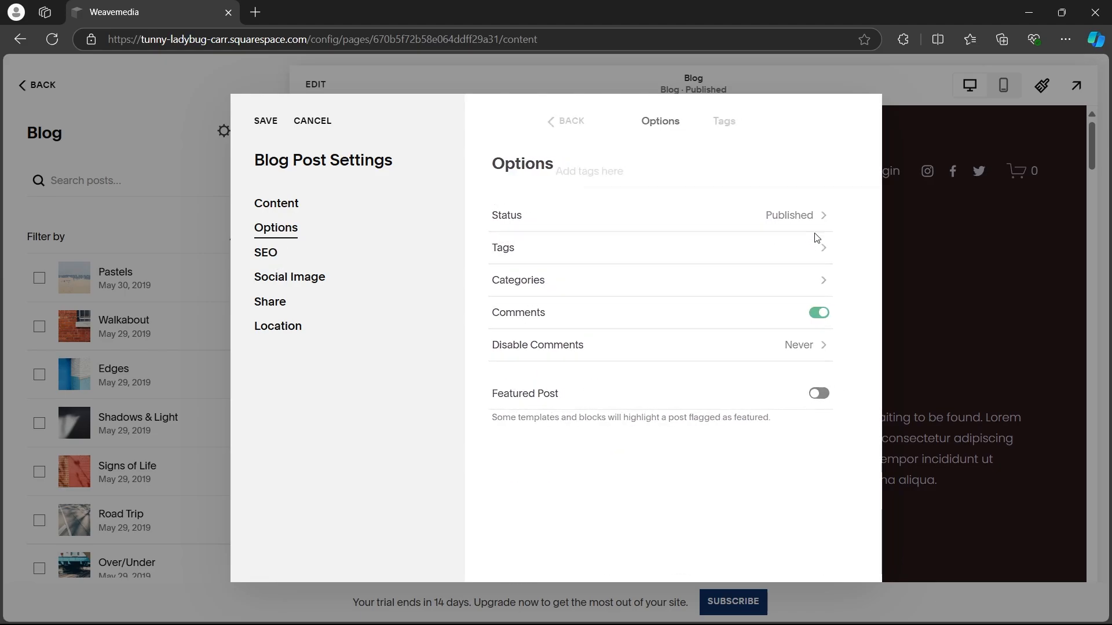
click(497, 117)
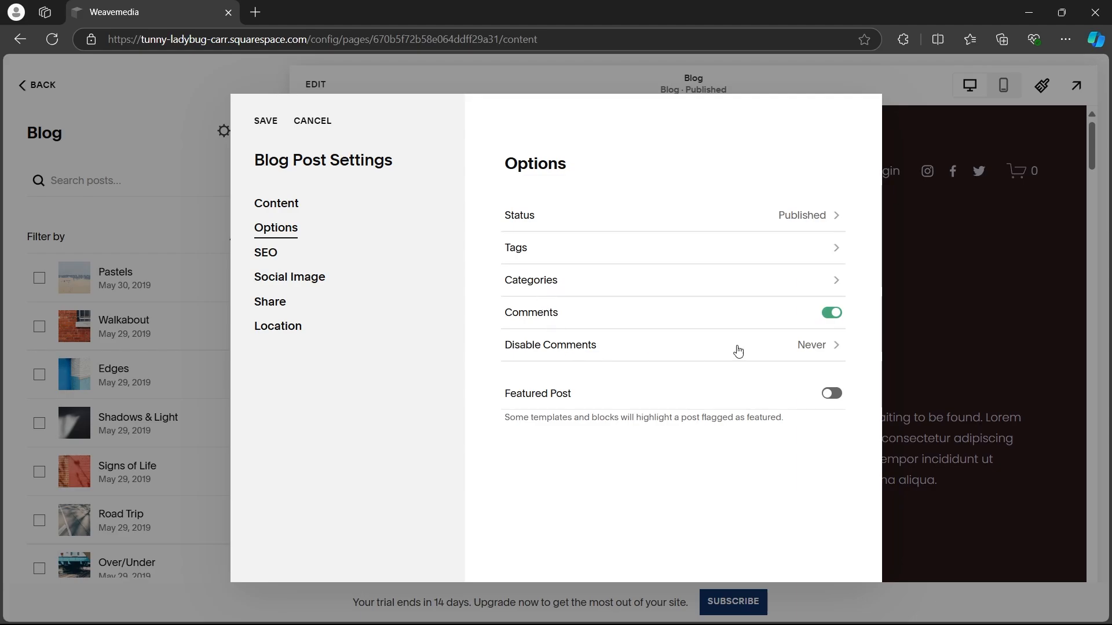
click(274, 260)
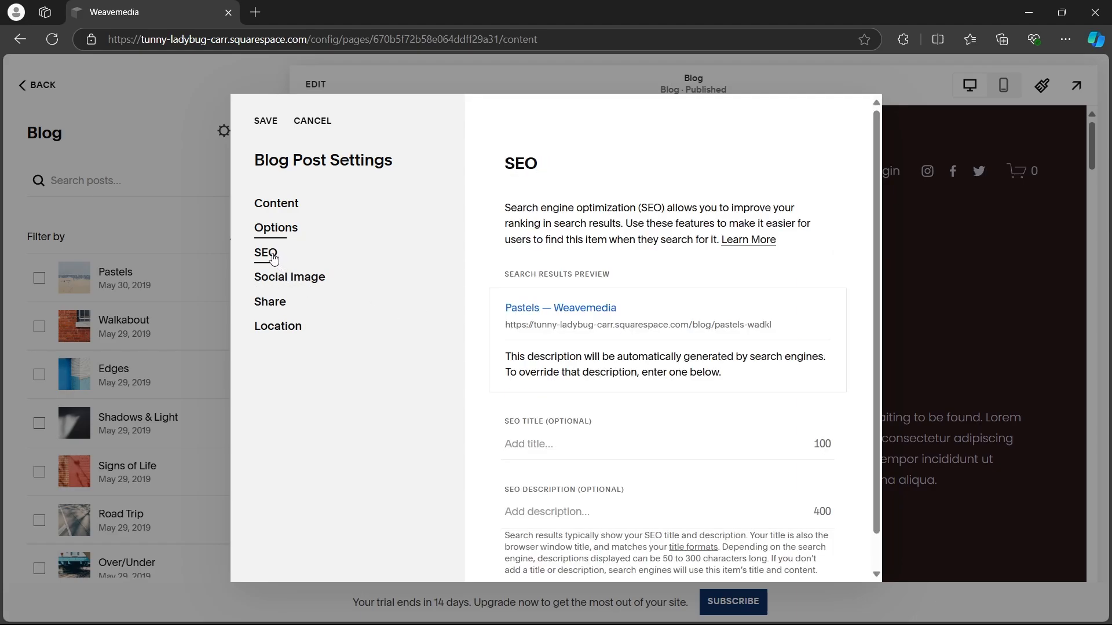
scroll(658, 341, down, 1)
click(532, 482)
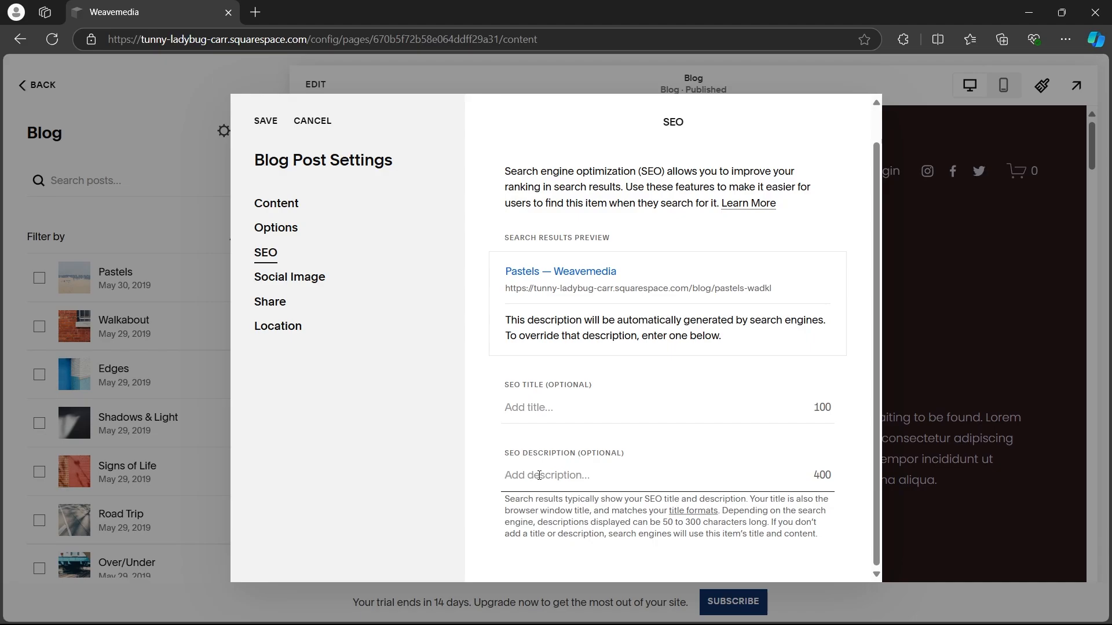
click(539, 422)
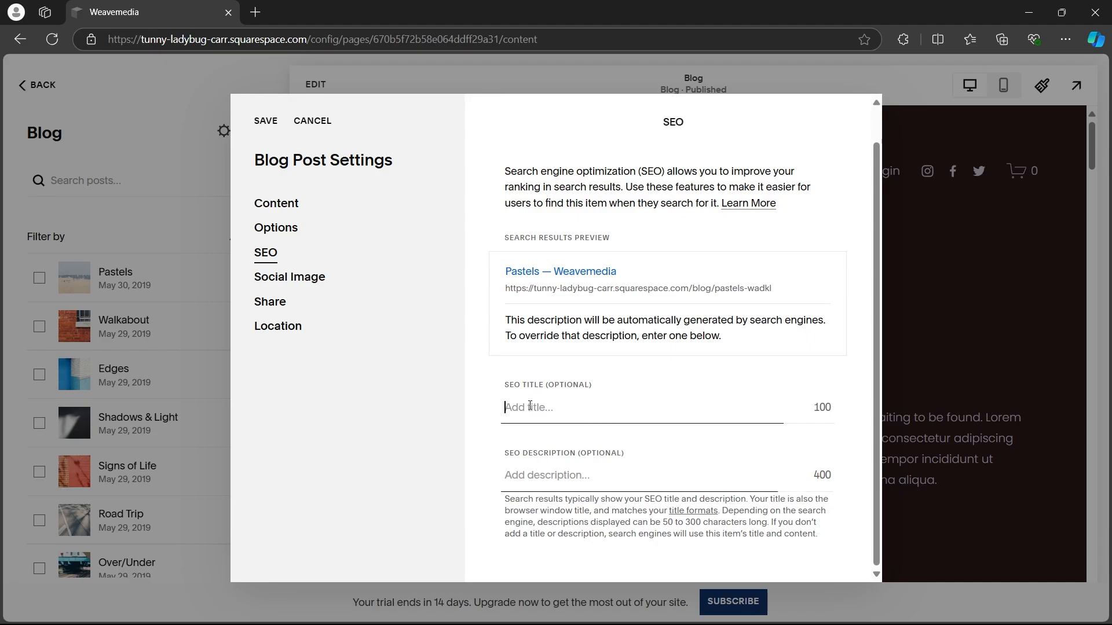
- Examine the post's Social Image, Share and Location settings without adding a social sharing image
click(314, 281)
scroll(616, 284, down, 1)
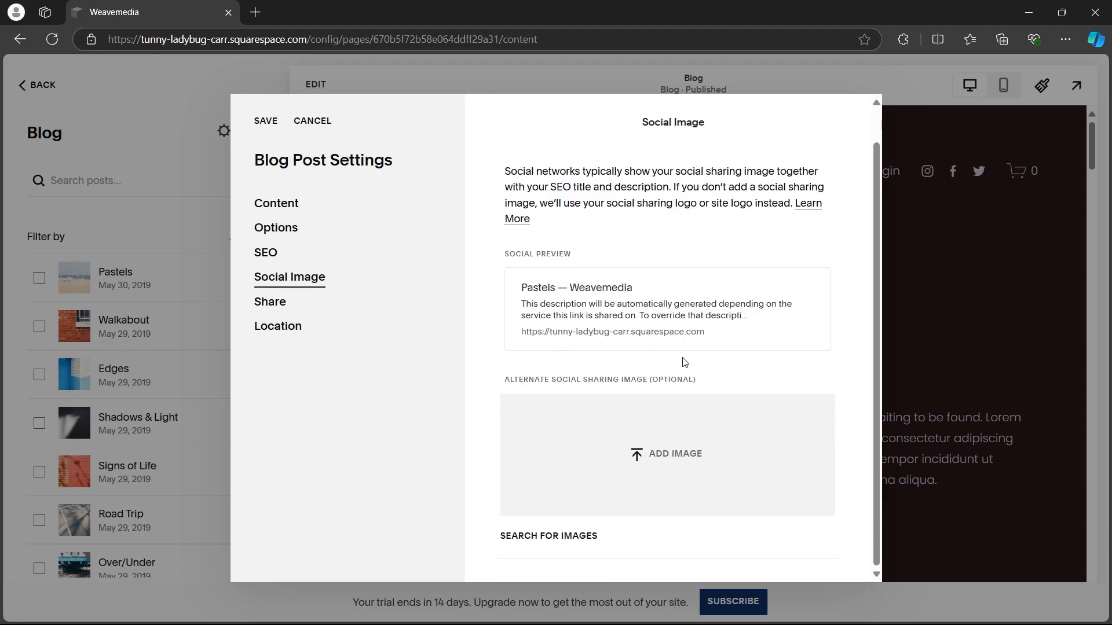
click(692, 461)
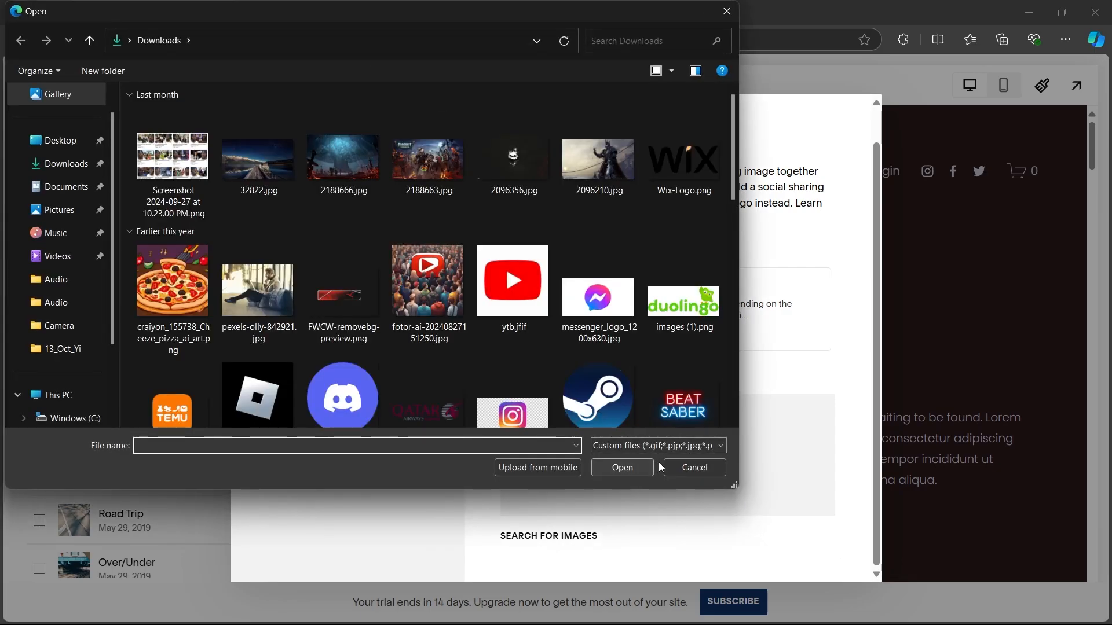
click(671, 468)
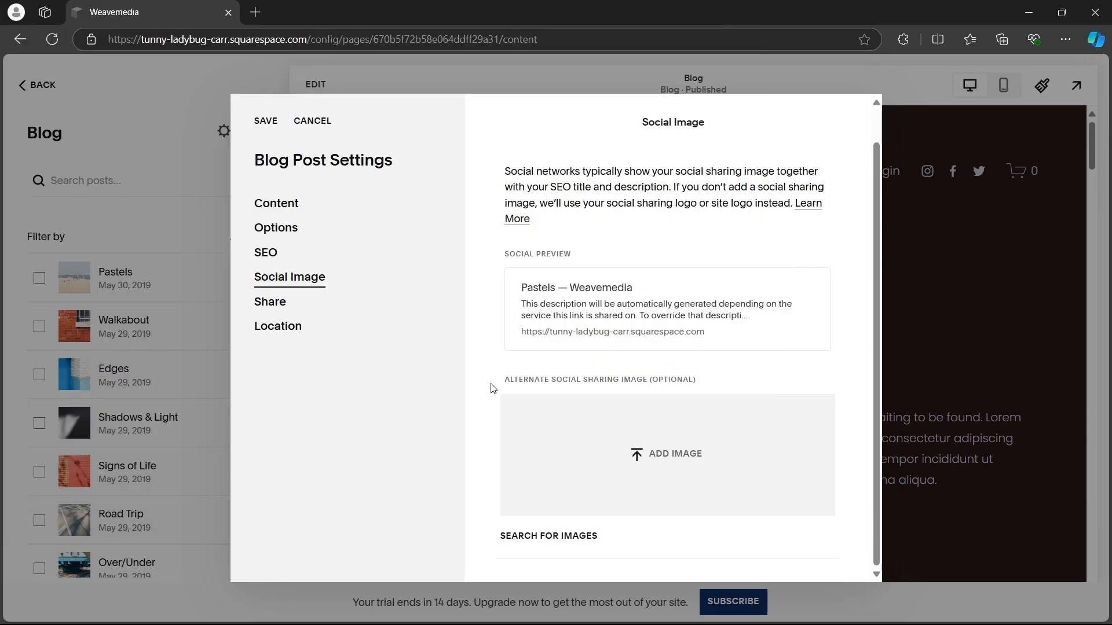
click(276, 303)
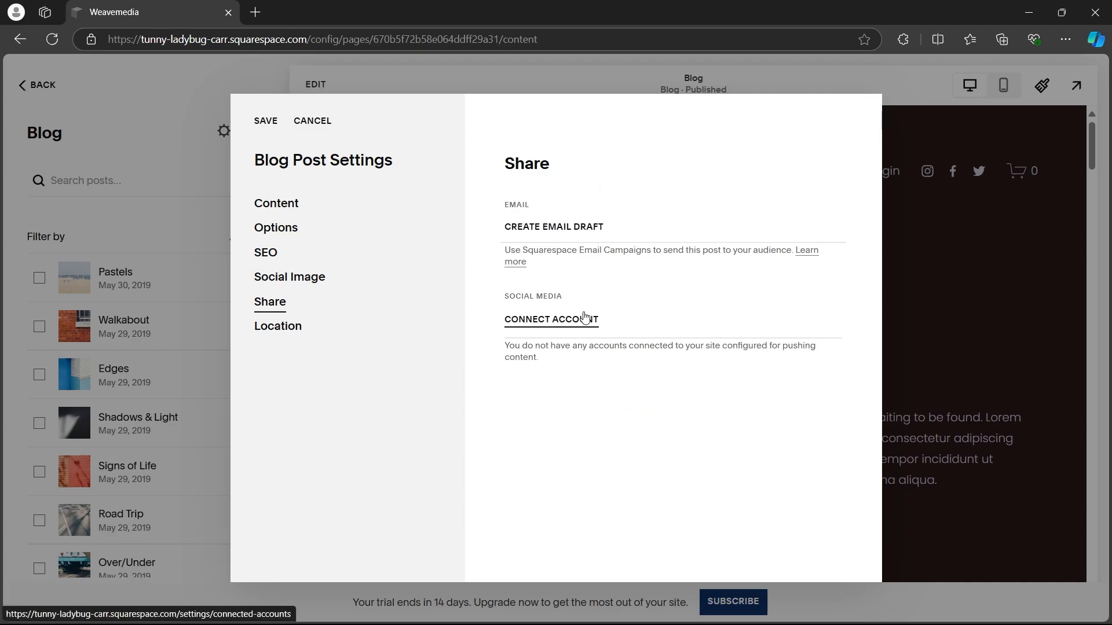
click(270, 334)
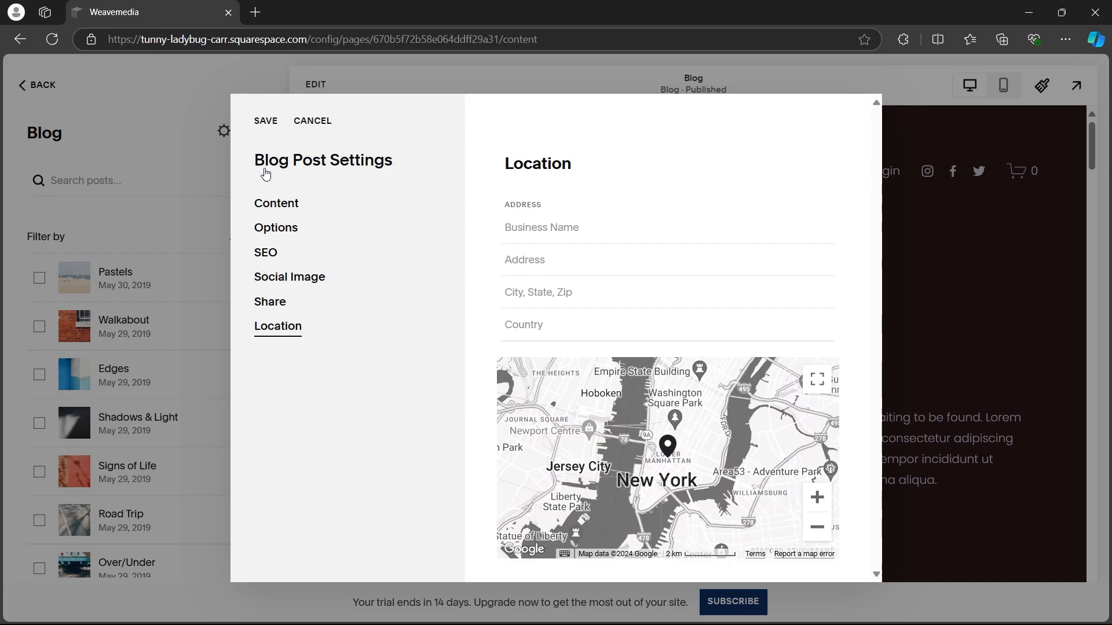
- Recheck the Pastels post's content settings and save them with the new featured image
click(267, 203)
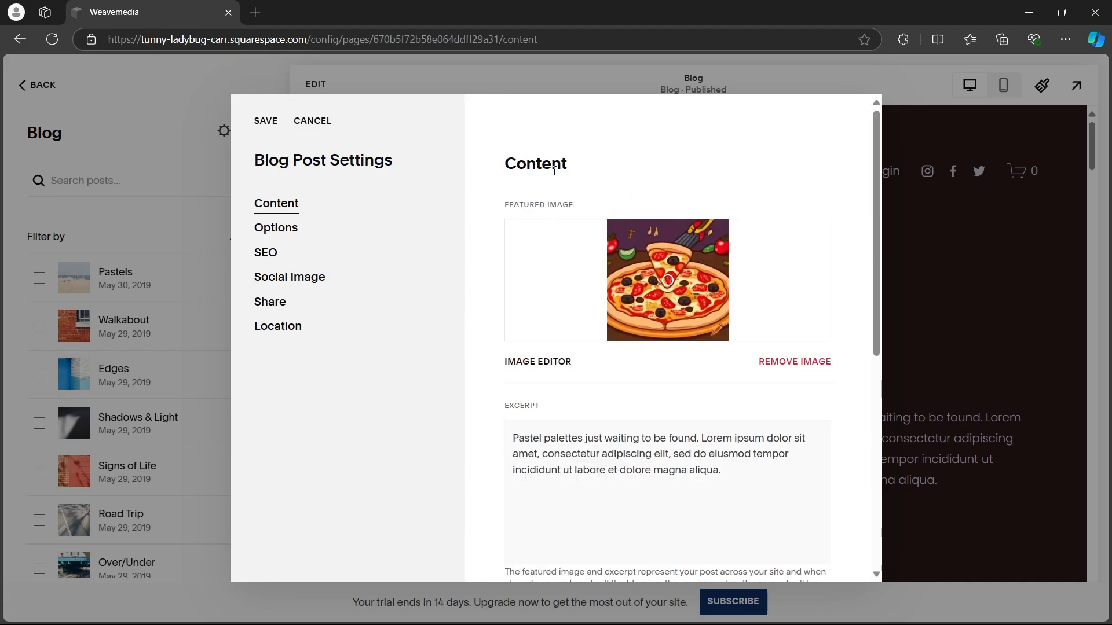
click(264, 121)
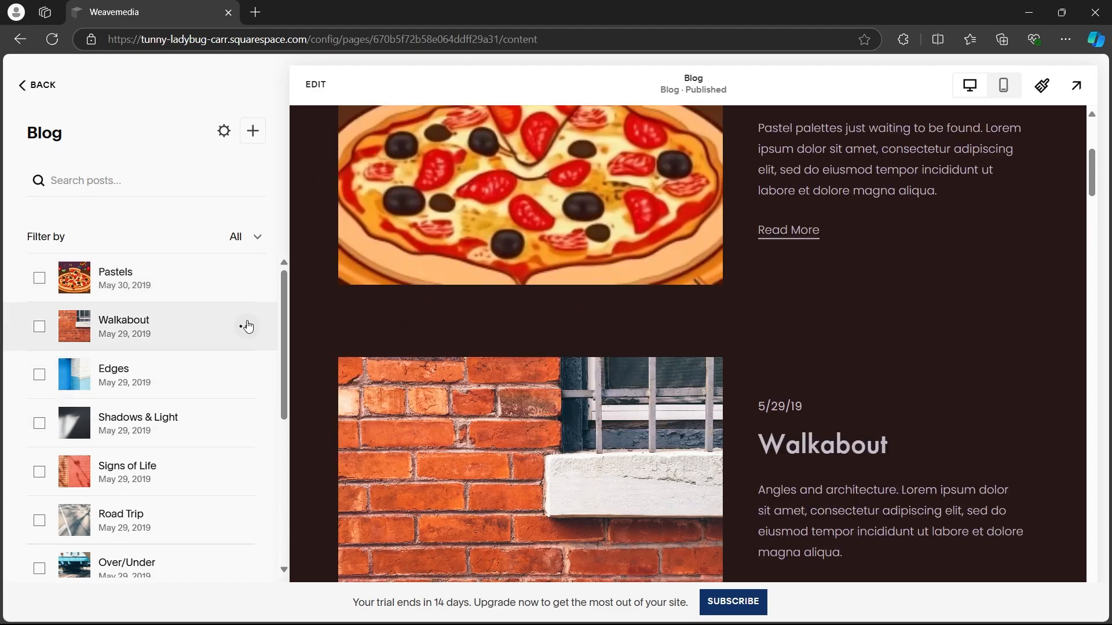
- Delete the Edges post from the Blog page's post list
scroll(174, 463, down, 5)
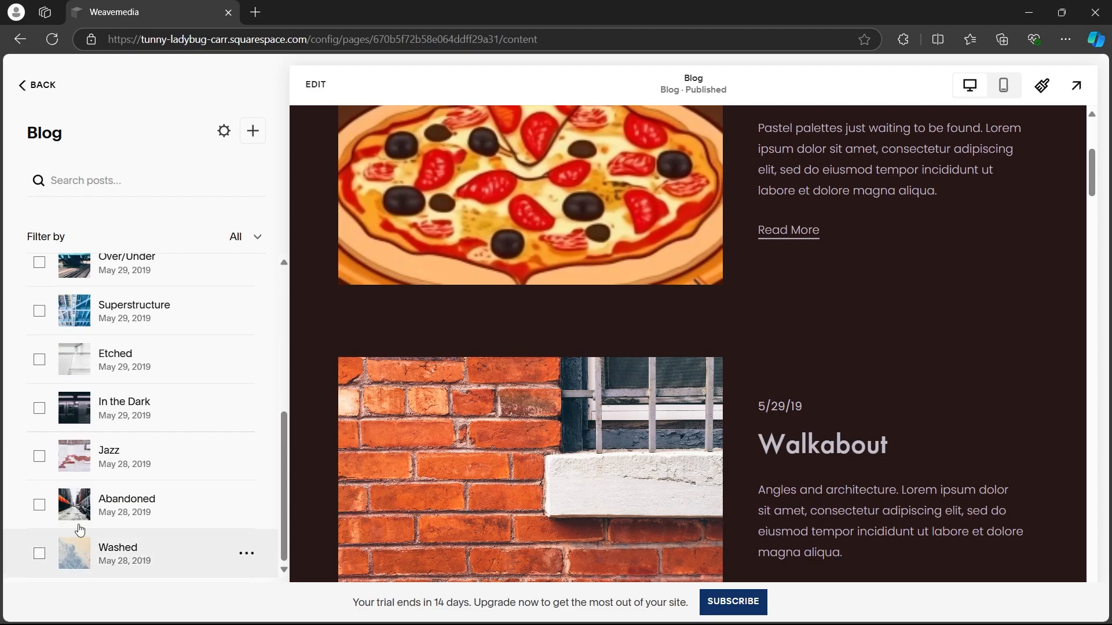
scroll(159, 461, up, 5)
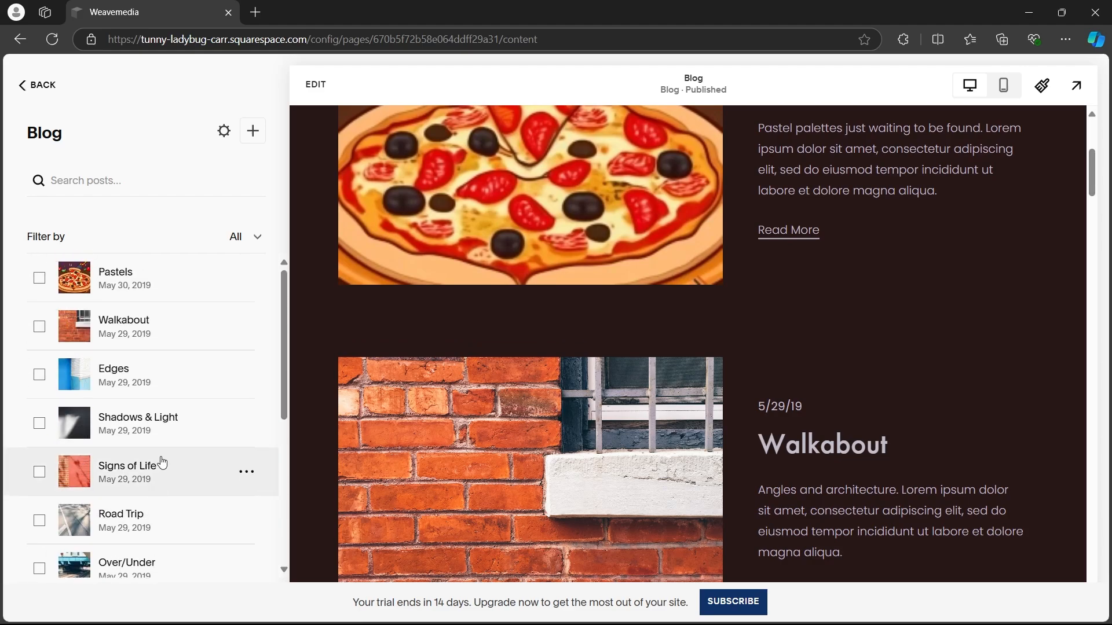
click(48, 371)
click(246, 376)
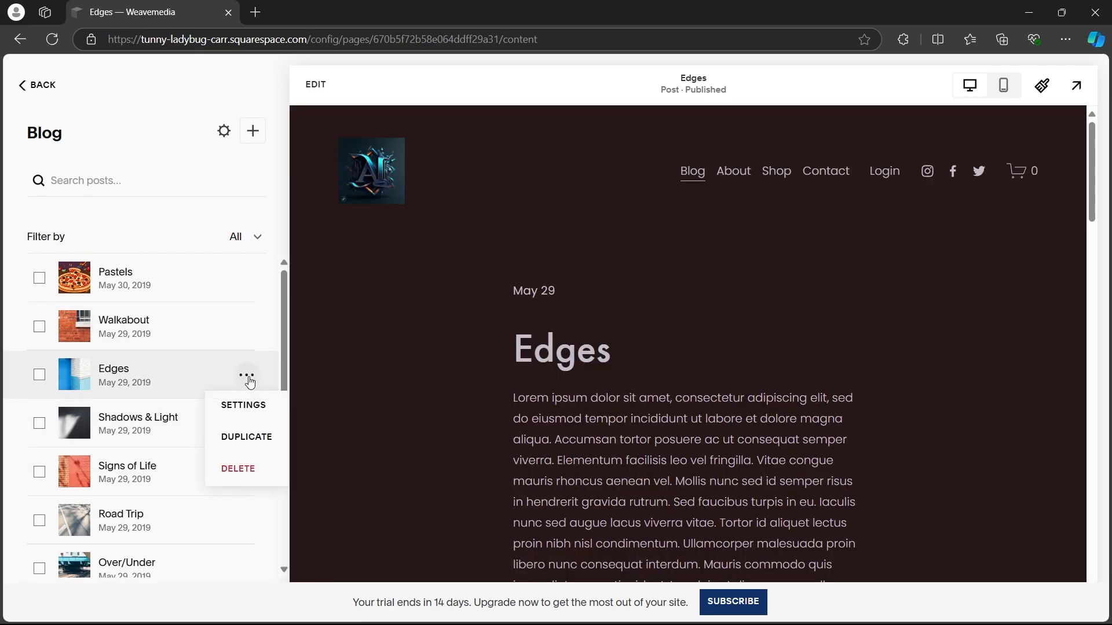
click(236, 470)
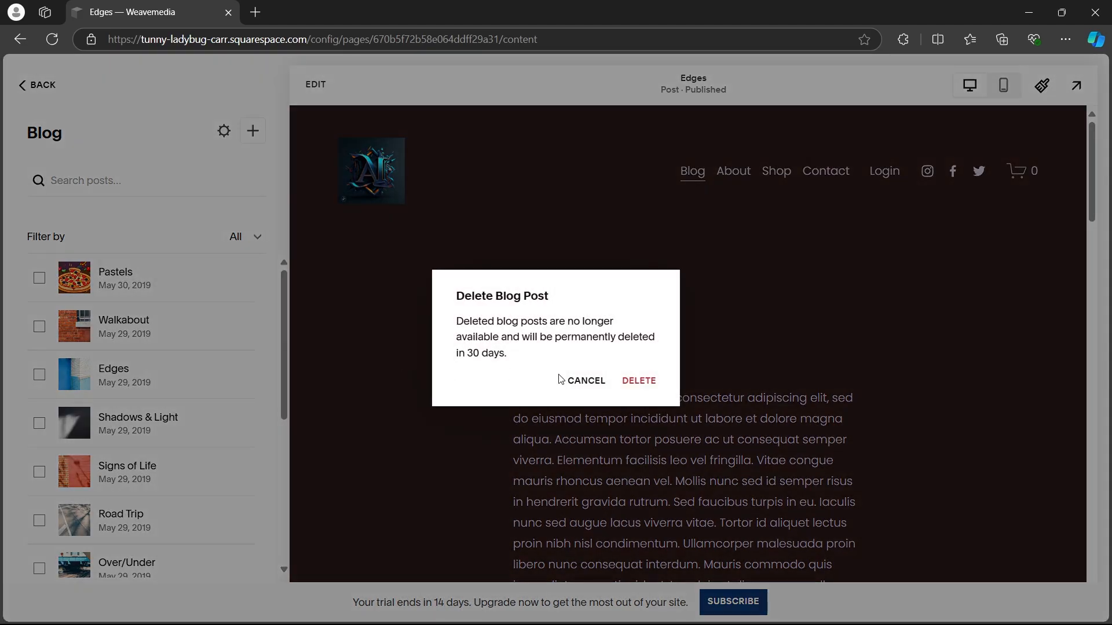
key(Return)
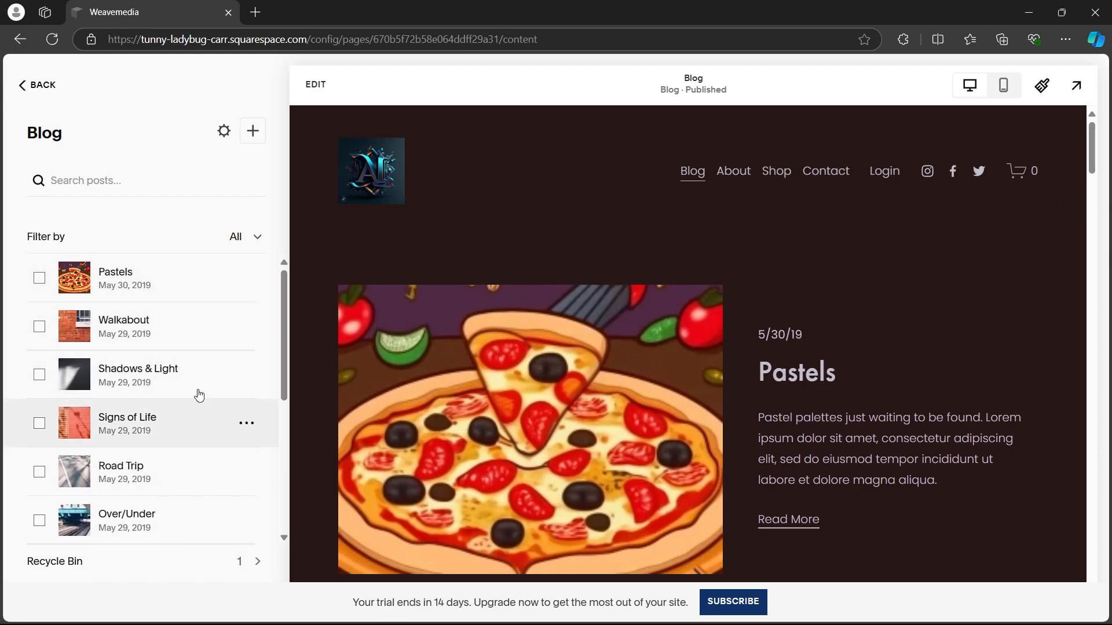
- Remove the featured image from the Walkabout post and save the post settings
click(247, 327)
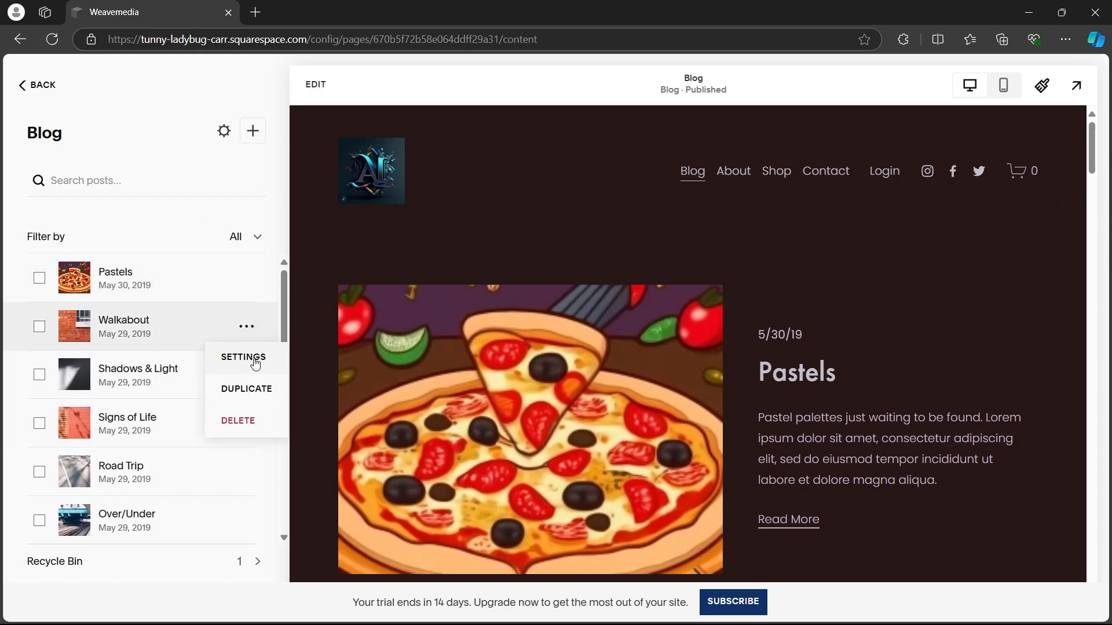
click(246, 357)
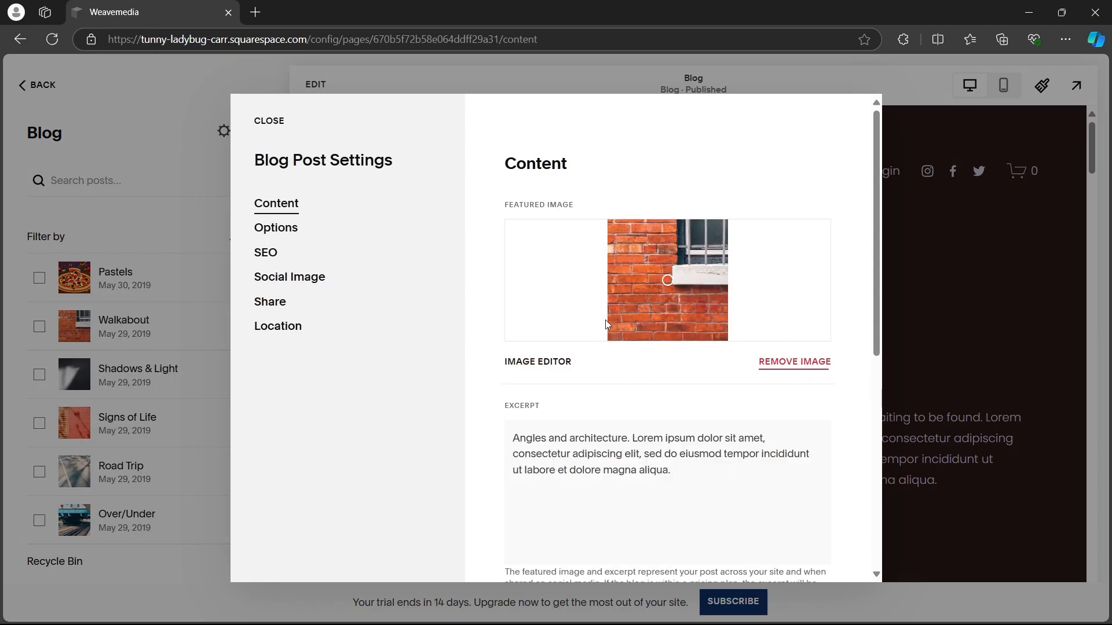
scroll(602, 335, down, 5)
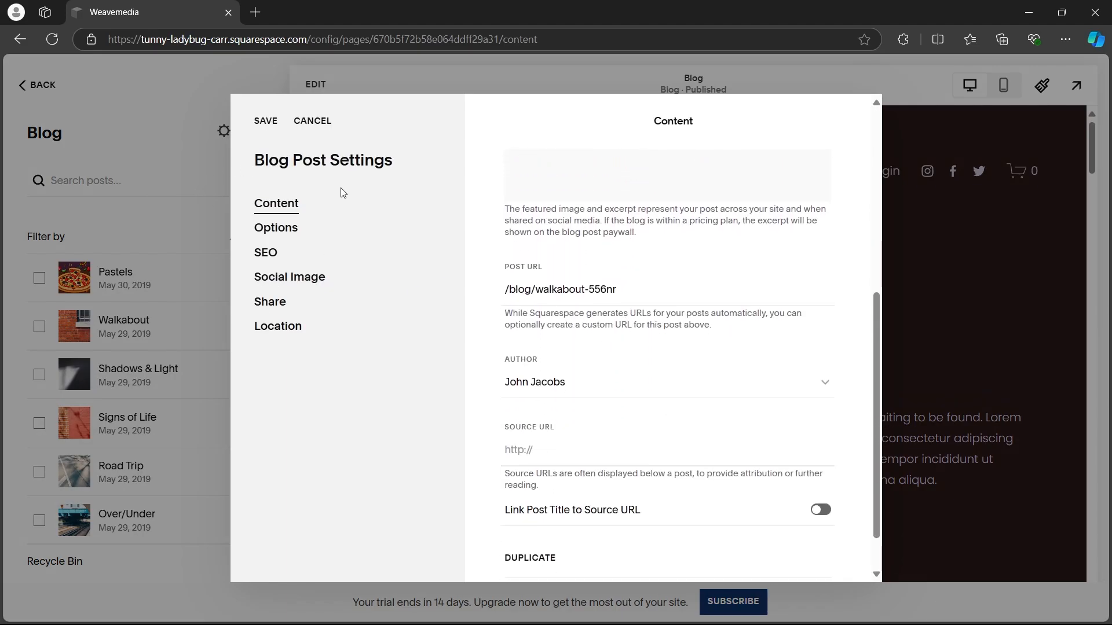
click(266, 121)
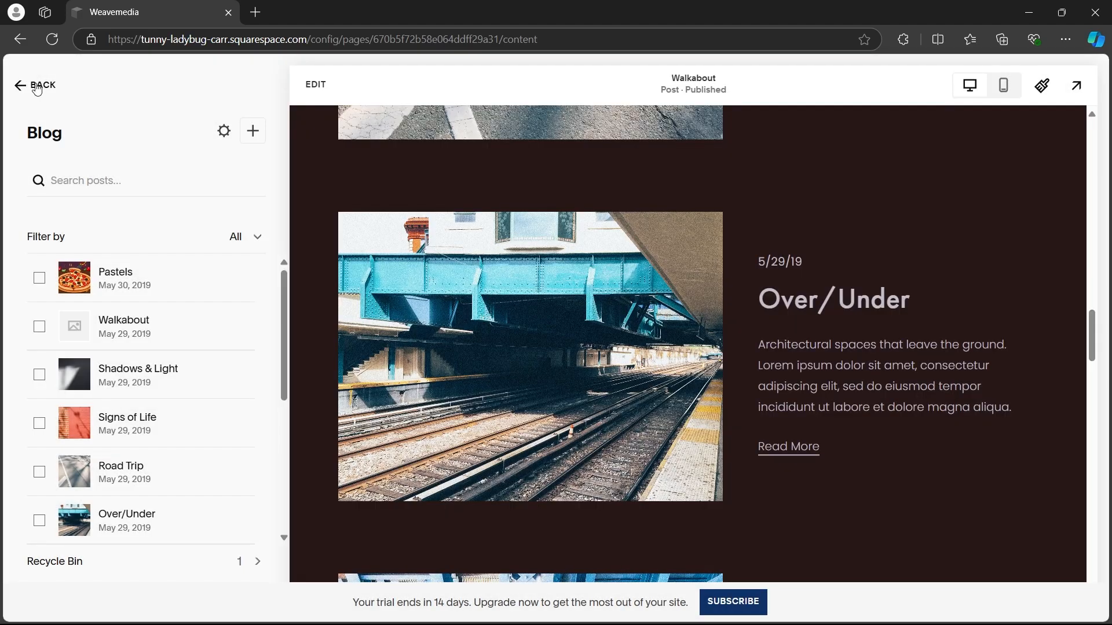
- Leave the Blog post list and the Pages overview to return to the site's main dashboard
click(29, 85)
click(70, 87)
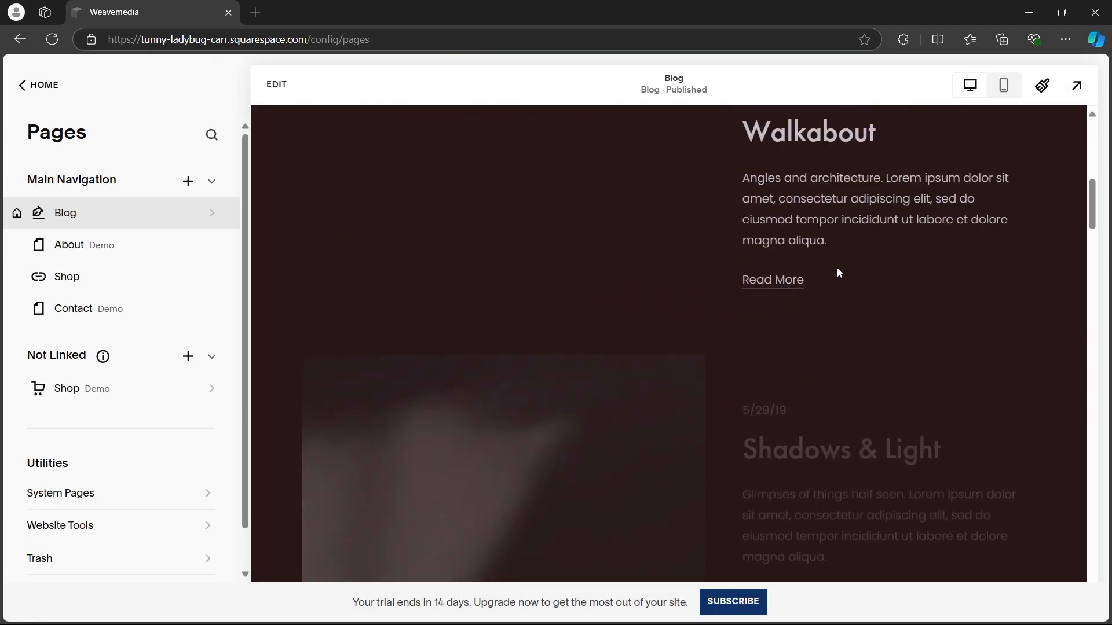
drag(1089, 194, 1074, 142)
scroll(103, 356, down, 1)
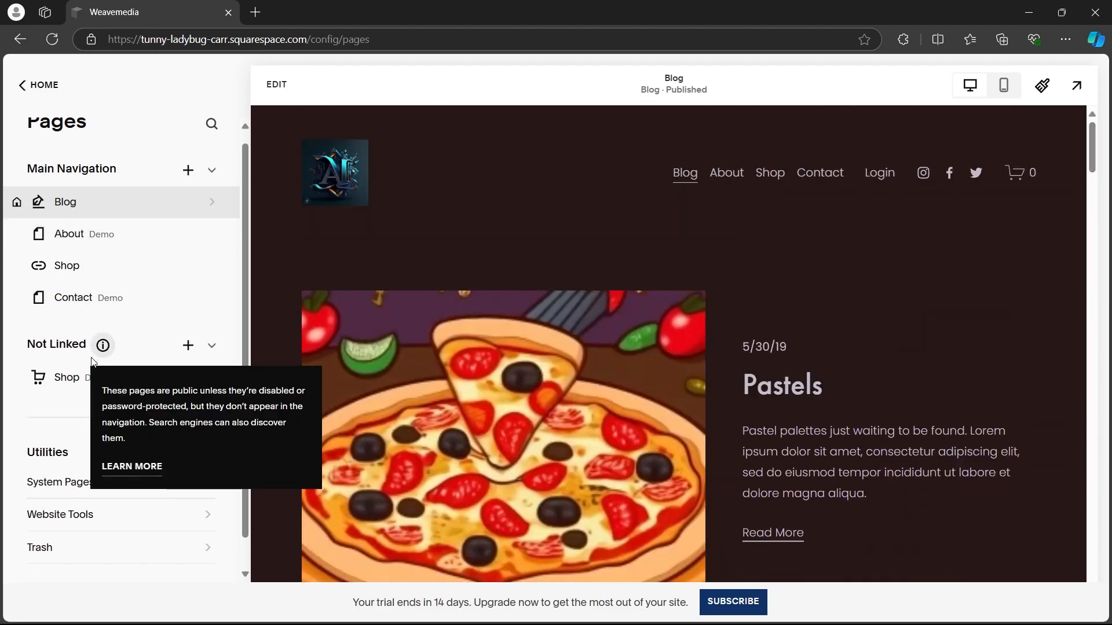
click(17, 87)
scroll(442, 268, down, 8)
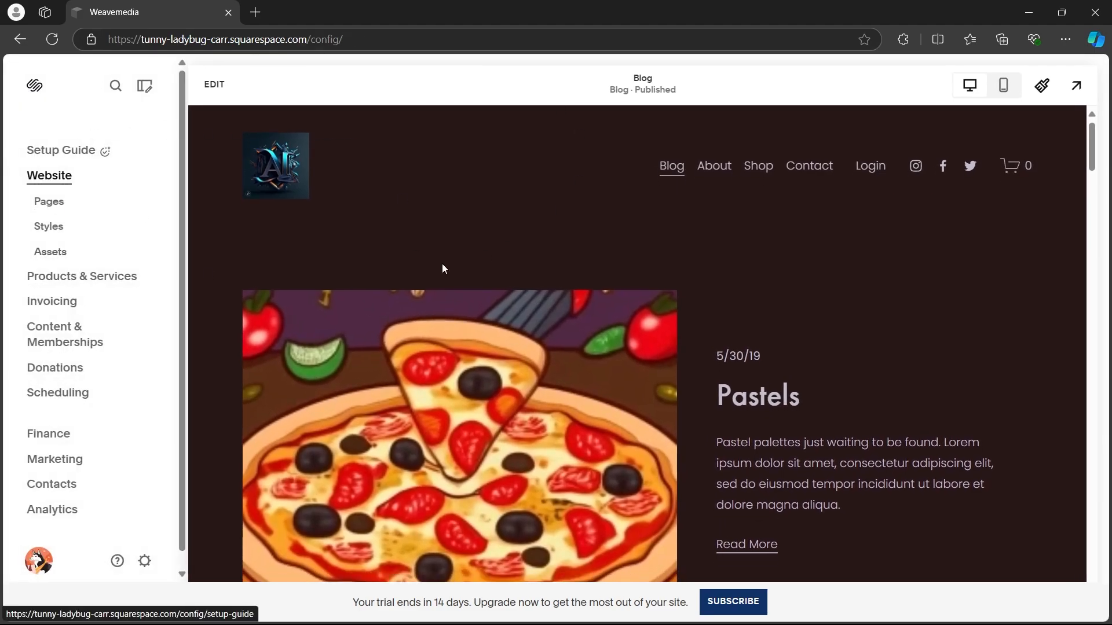
scroll(637, 211, up, 8)
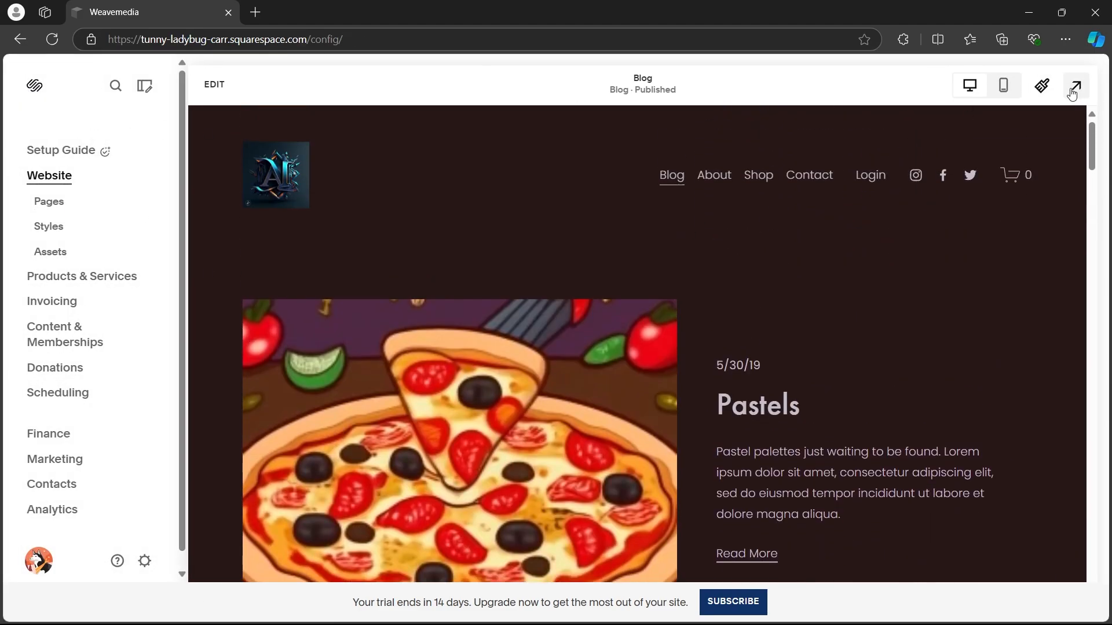
- Preview the site full screen and examine the posts down the Blog page
click(1075, 86)
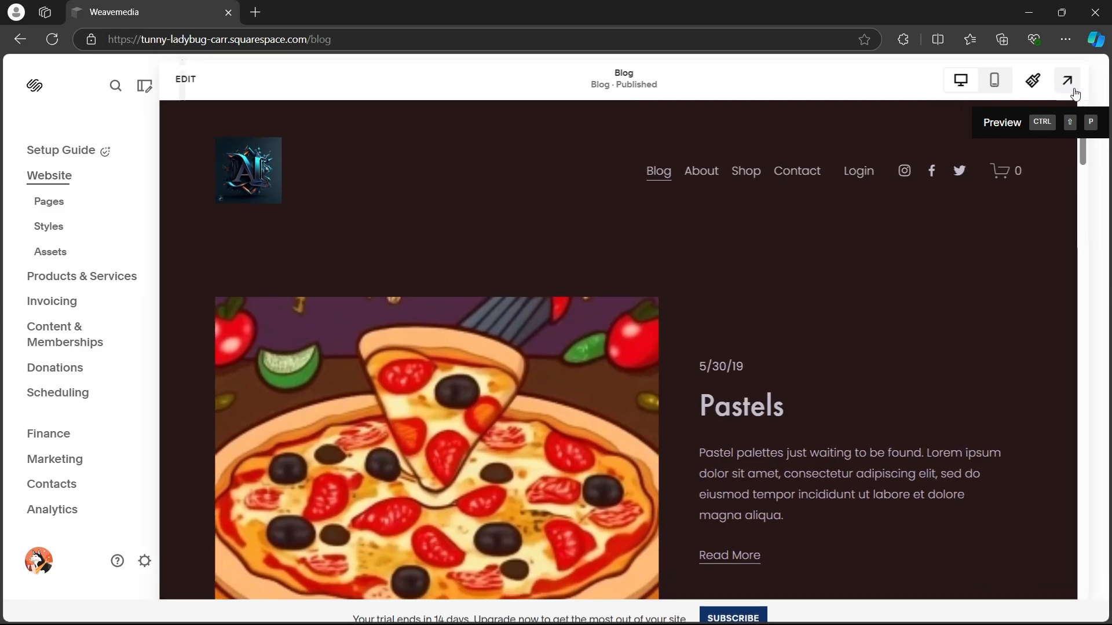
scroll(826, 225, down, 10)
scroll(847, 374, down, 12)
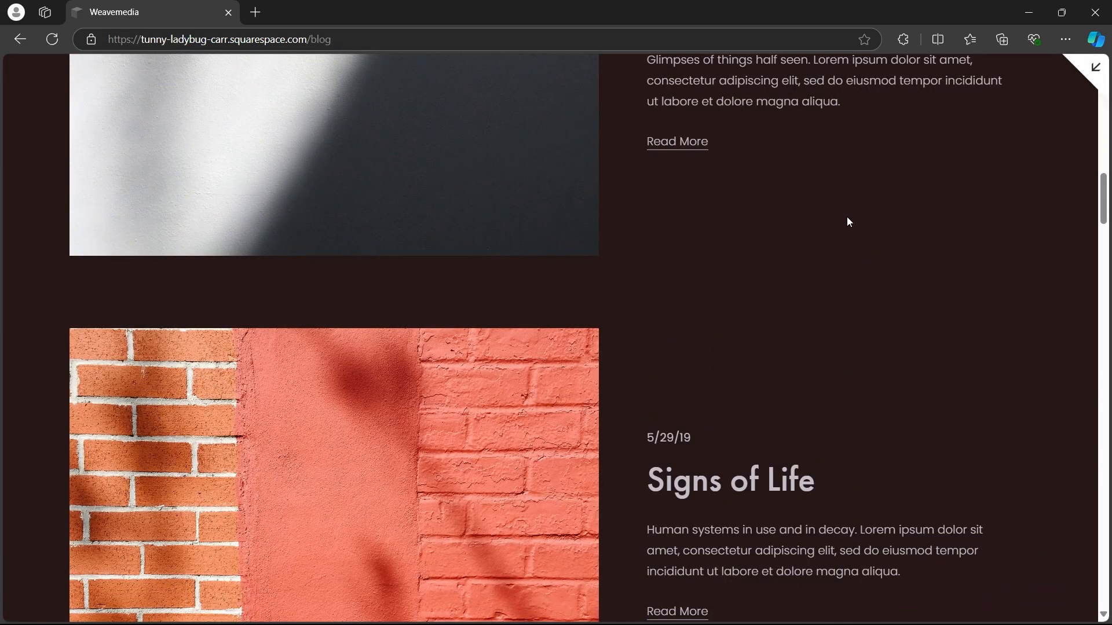
scroll(851, 302, down, 10)
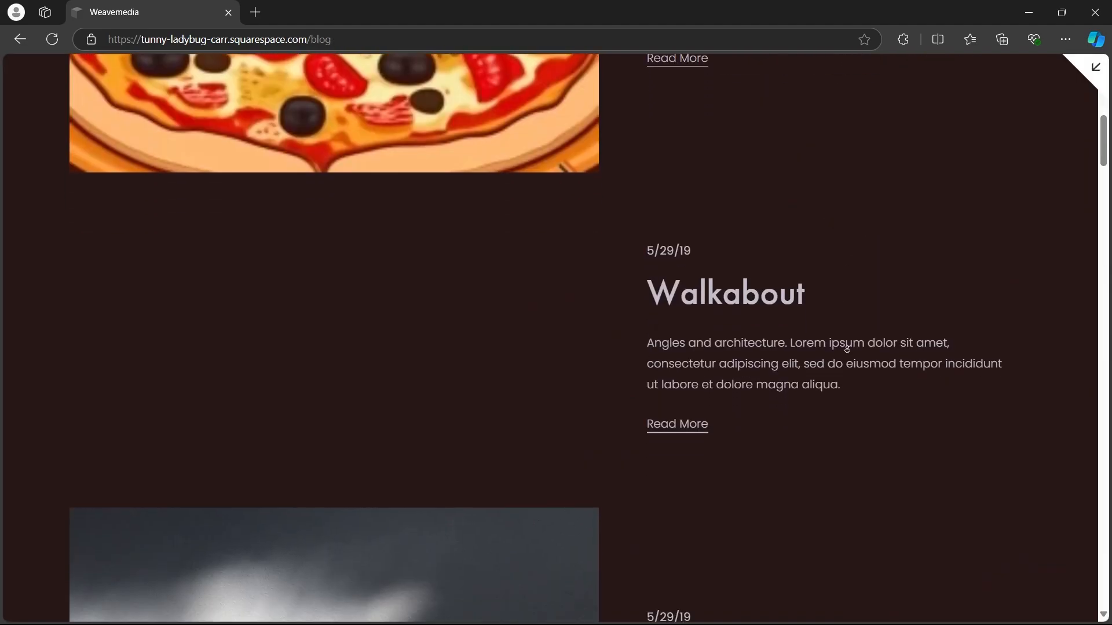
scroll(851, 301, down, 10)
scroll(851, 301, down, 10)
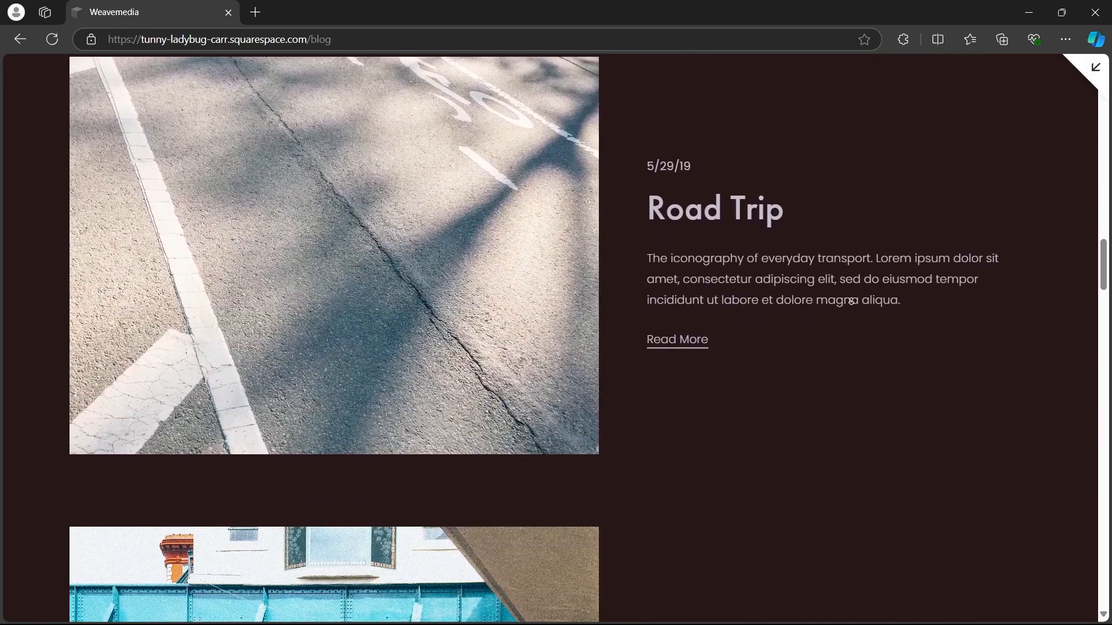